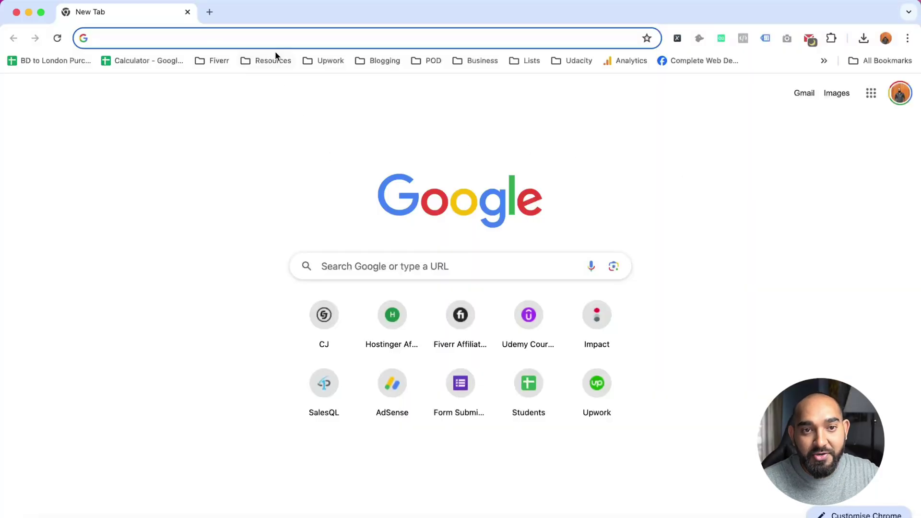
Go to rafys.net/gmaps in Chrome to reach the G Maps Extractor site
click(273, 39)
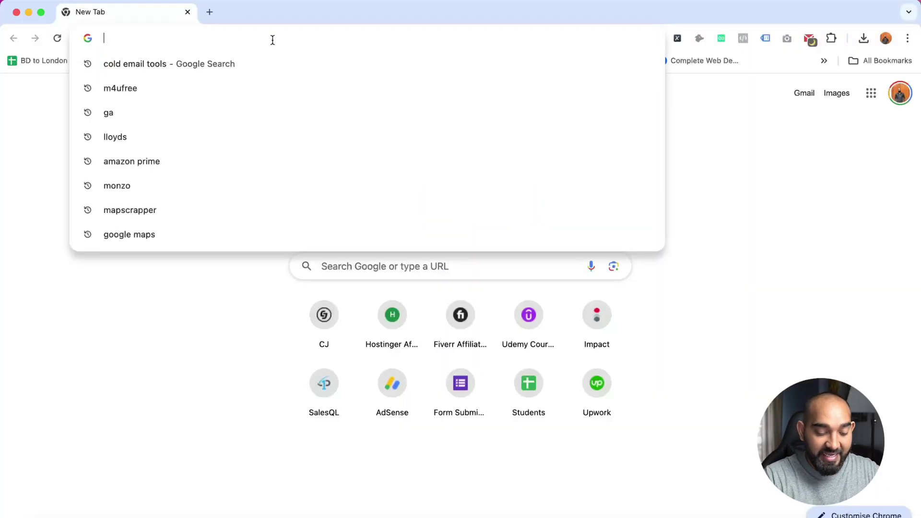
text(rafys.net)
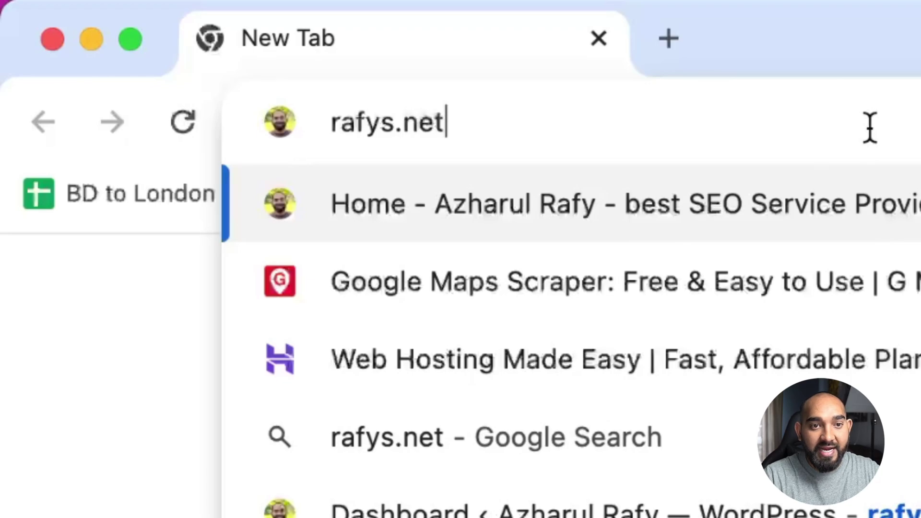
text(/gma)
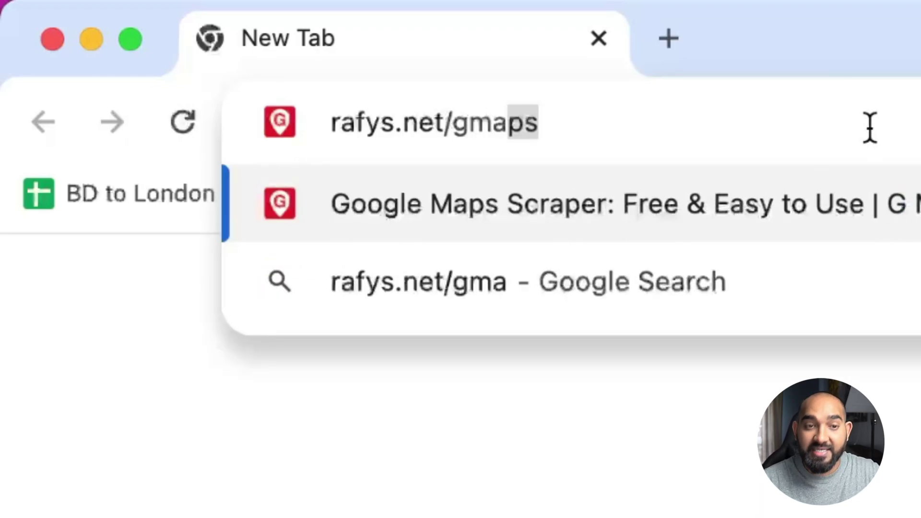
key(Return)
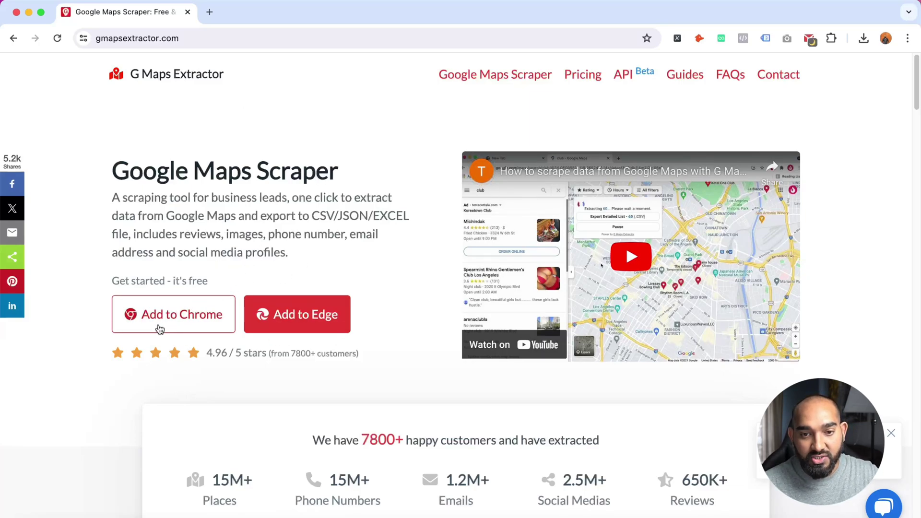
From the install guide, save G-MAPS-EXTRACTOR-v2.2.23-Chrome.zip into Downloads
click(176, 322)
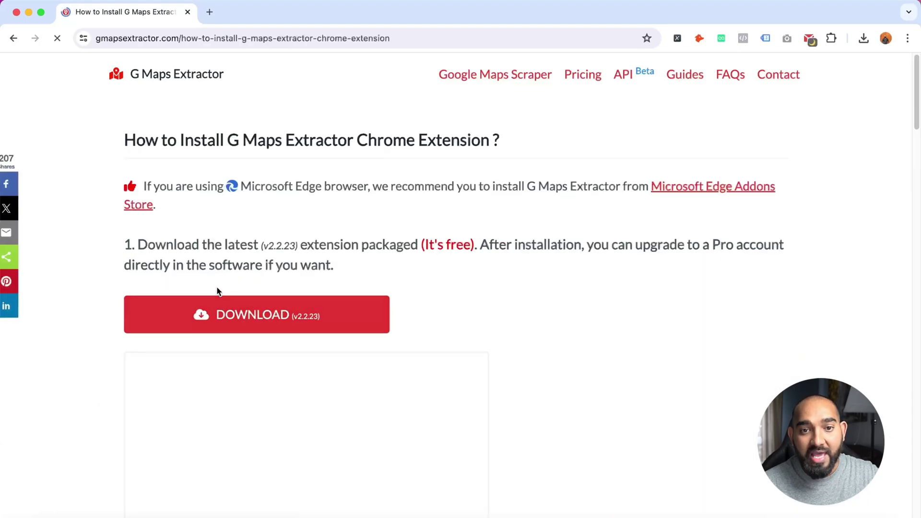
click(257, 317)
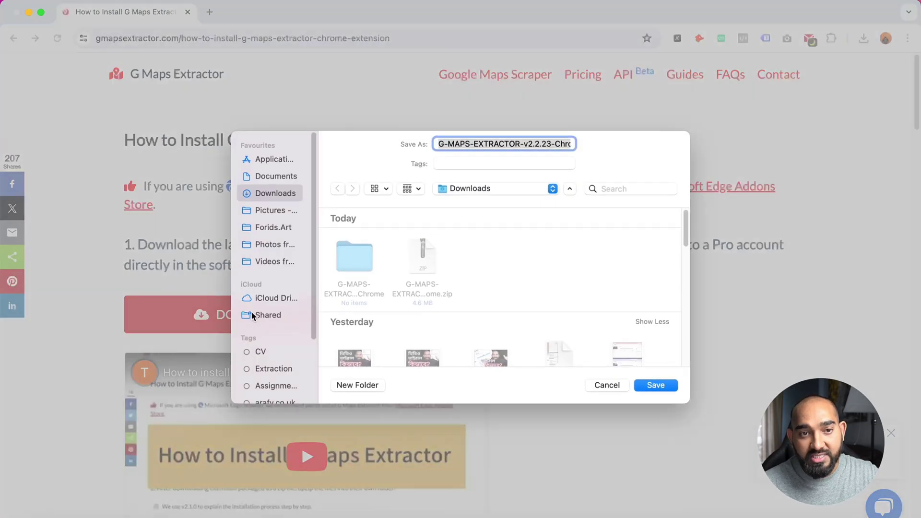
click(655, 385)
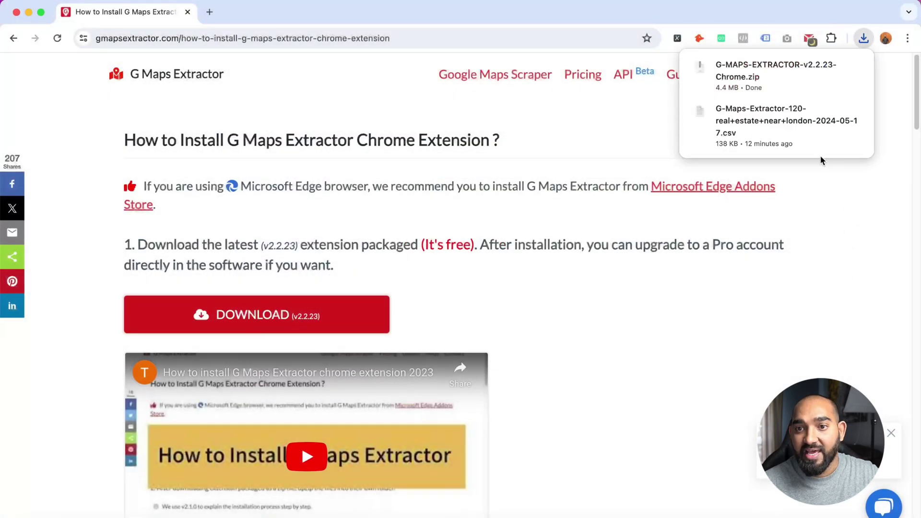
mouse_move(784, 78)
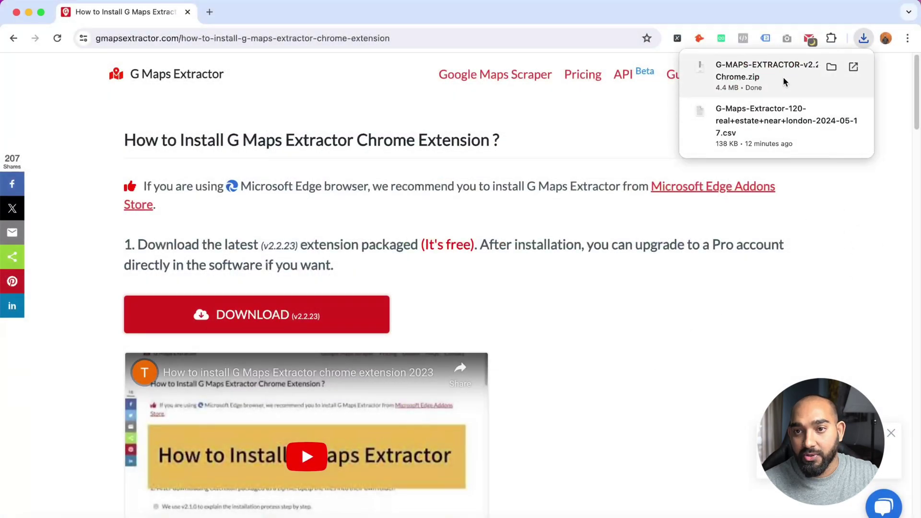
Reveal the zip in Downloads, extract it, and check the extracted extension folder's files
click(829, 67)
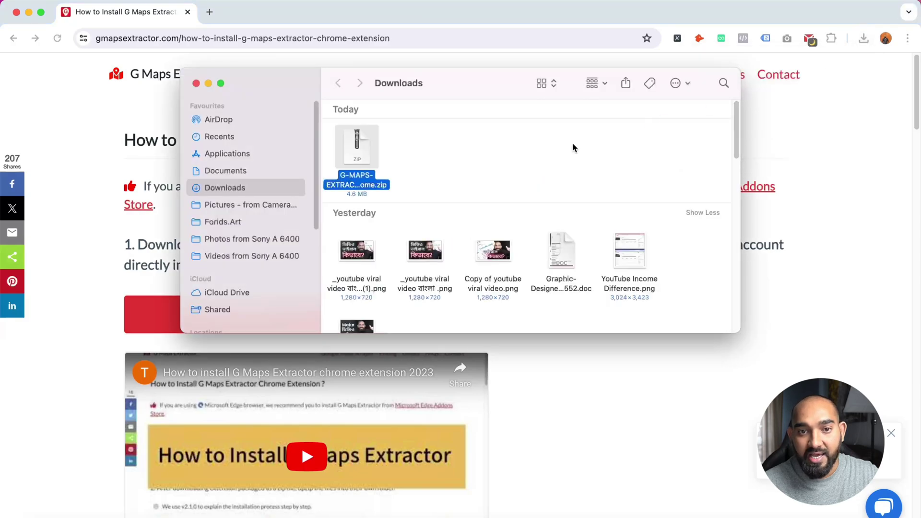
double_click(360, 154)
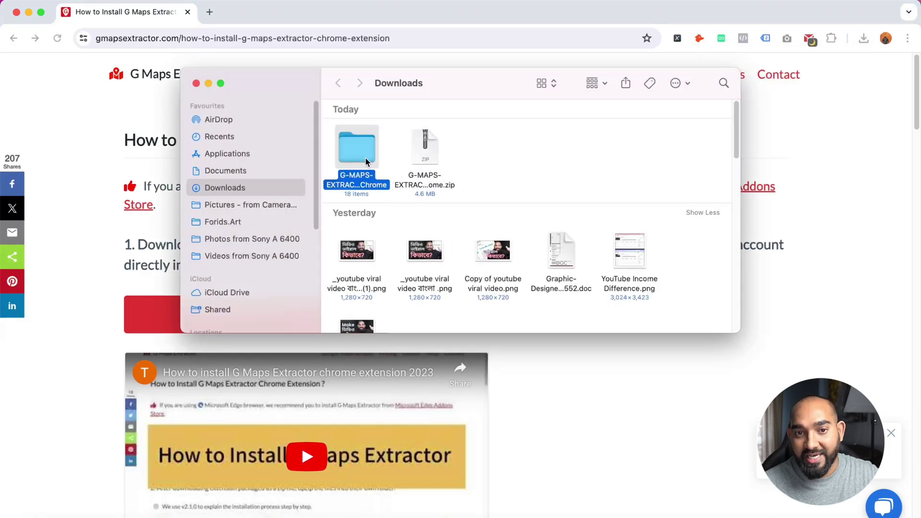
double_click(366, 160)
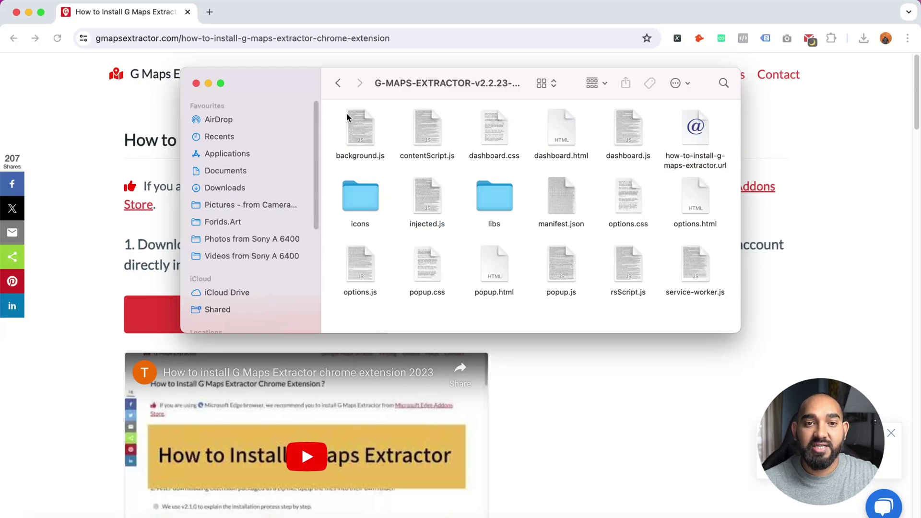
click(338, 87)
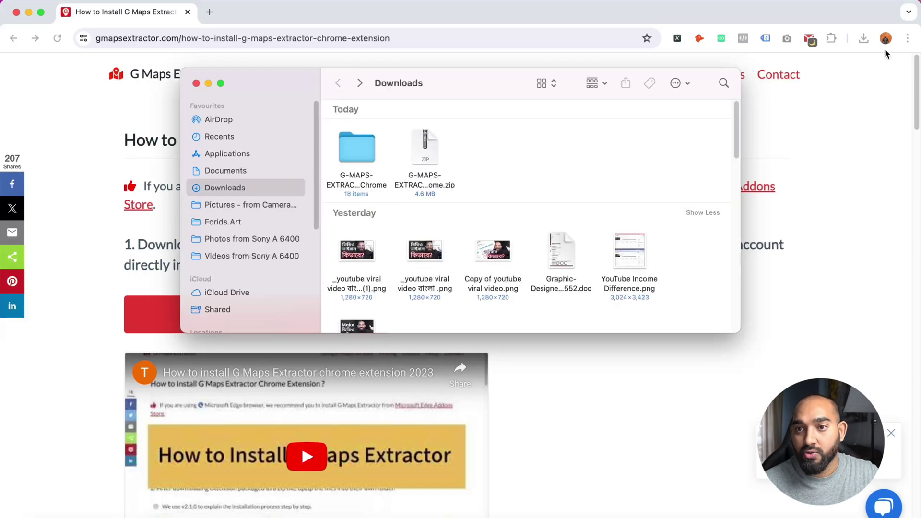
Open Chrome's Manage Extensions page and turn on Developer mode
click(873, 77)
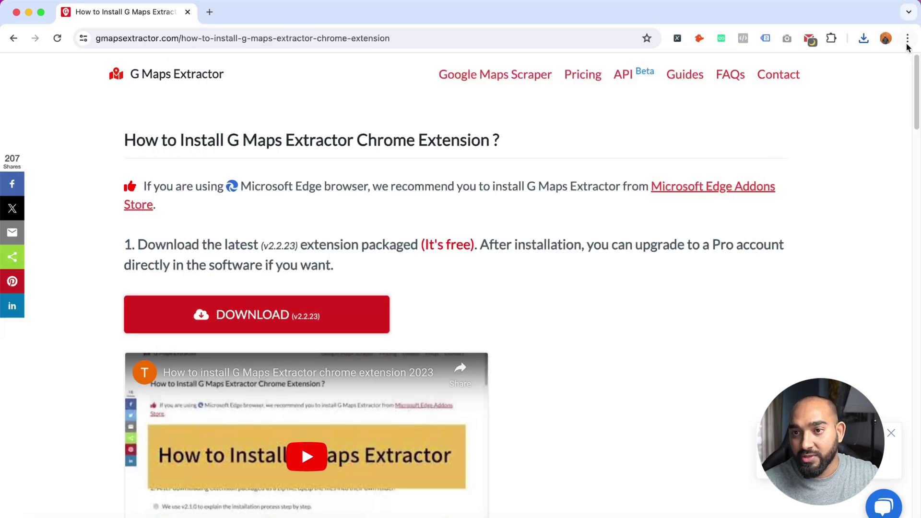
click(907, 40)
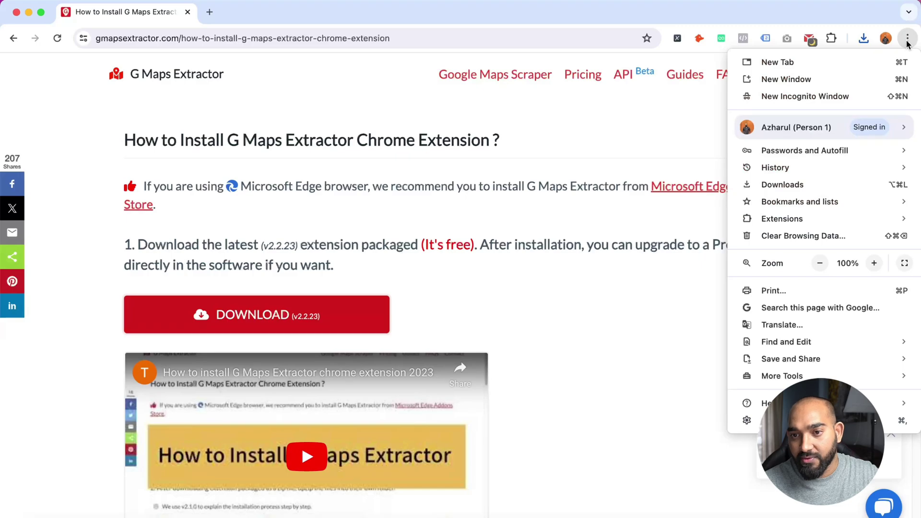
mouse_move(795, 221)
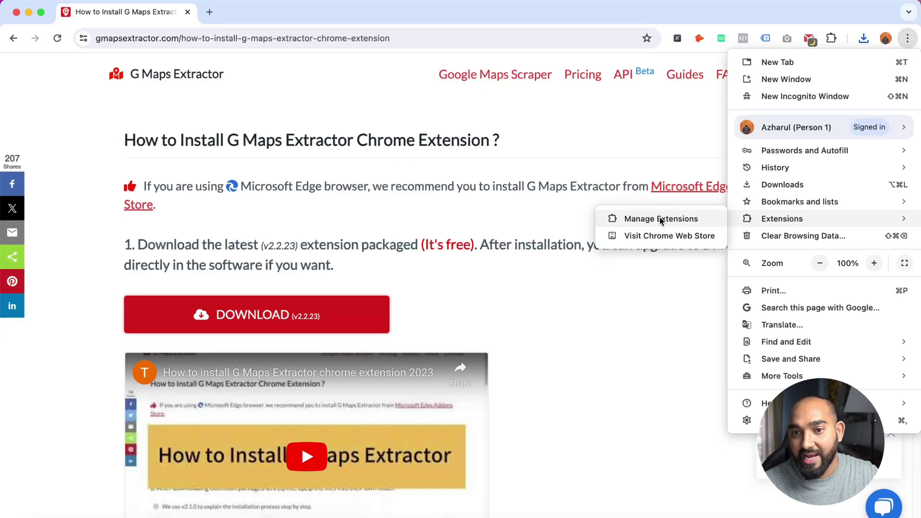
click(688, 220)
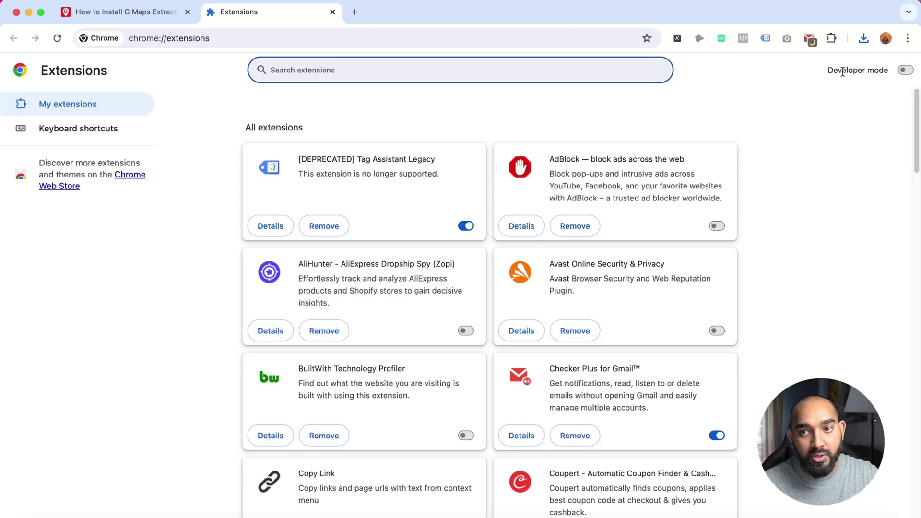
click(905, 71)
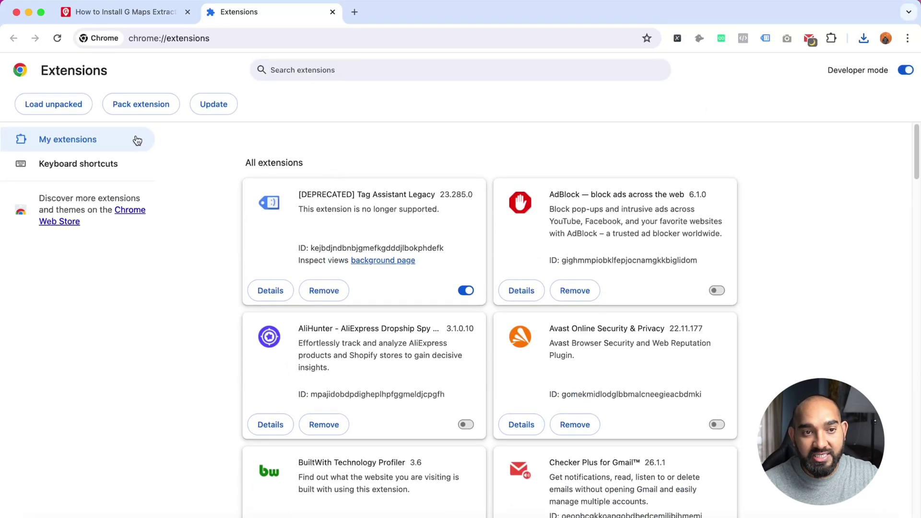
Load the unpacked G-MAPS-EXTRACTOR-v2.2.23-Chrome folder from Downloads as an extension
click(35, 111)
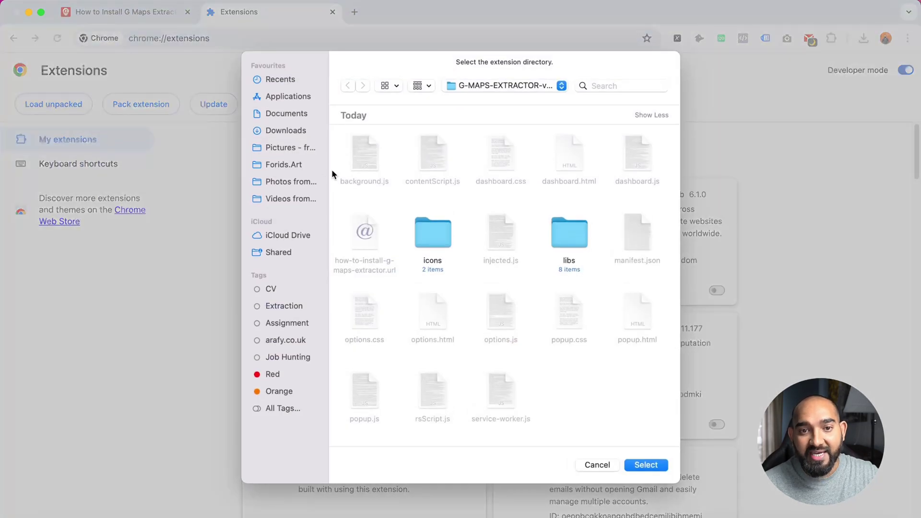
click(279, 131)
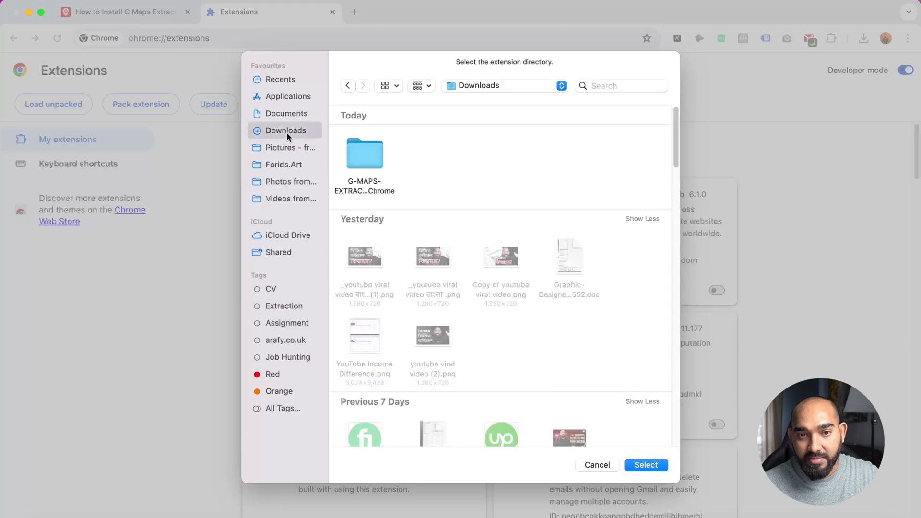
click(366, 157)
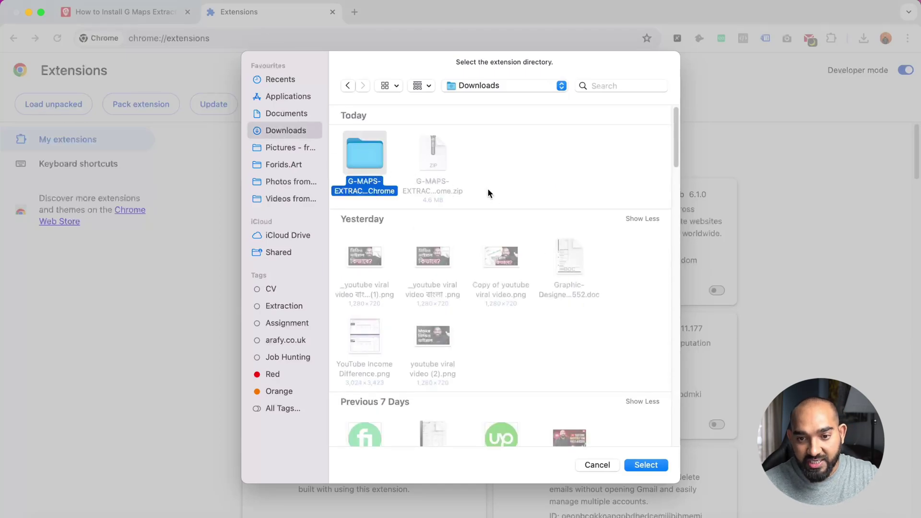
click(645, 465)
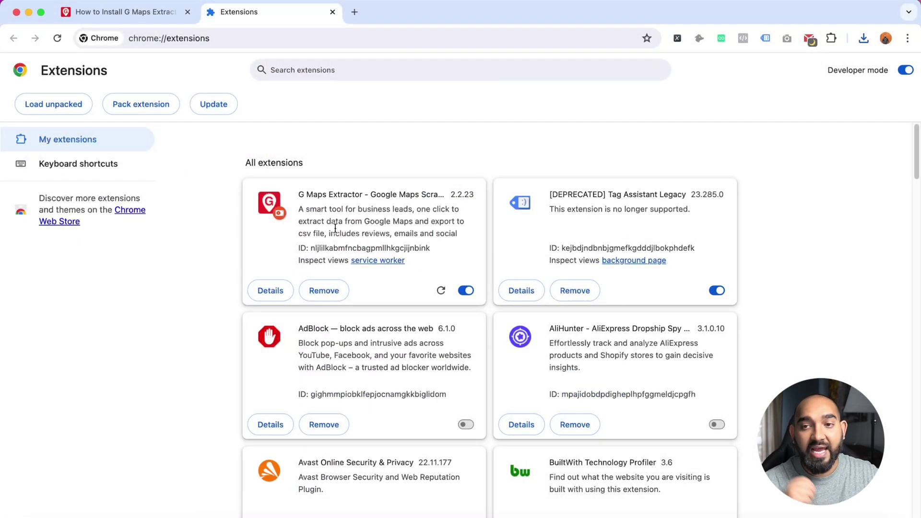
Pin G Maps Extractor to the toolbar and sign in to it with a Google account
click(831, 39)
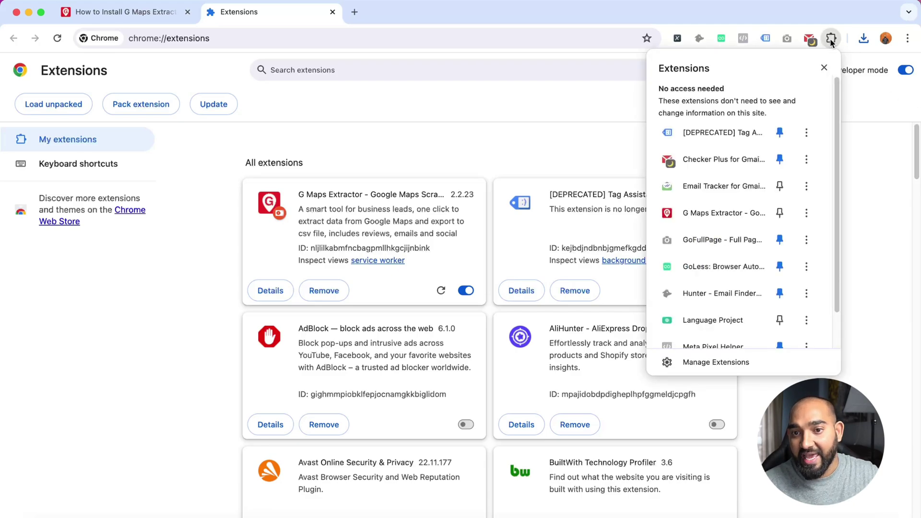
click(779, 215)
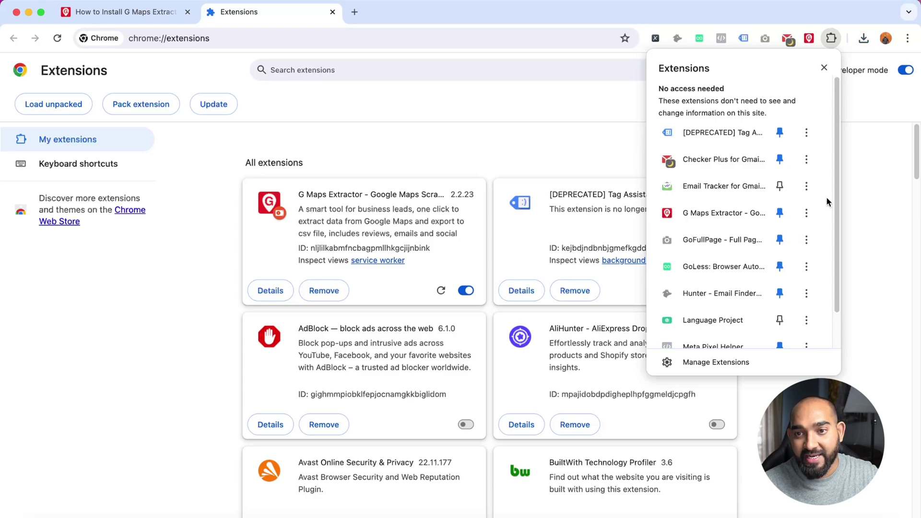
click(810, 39)
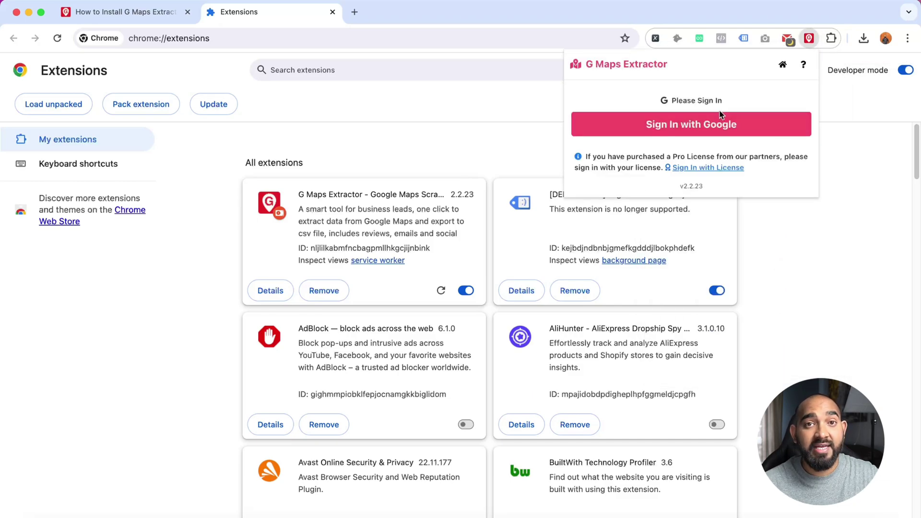
click(699, 129)
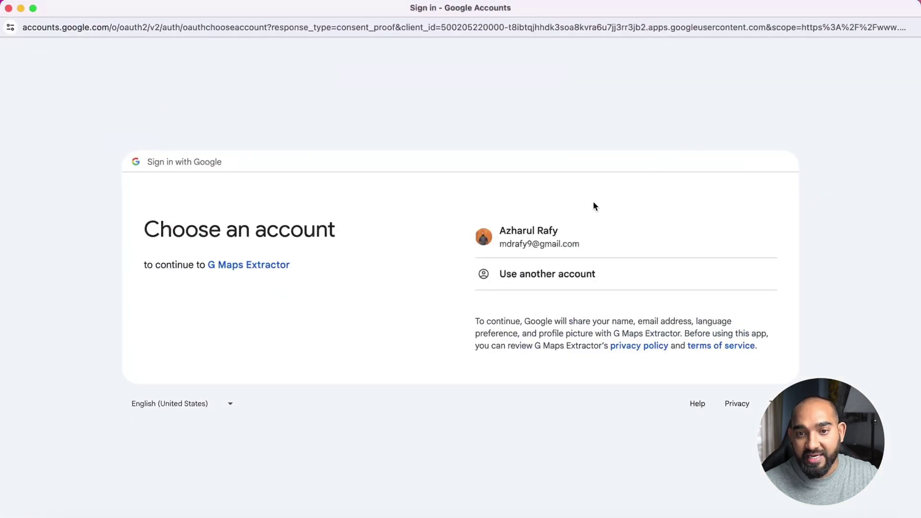
click(550, 245)
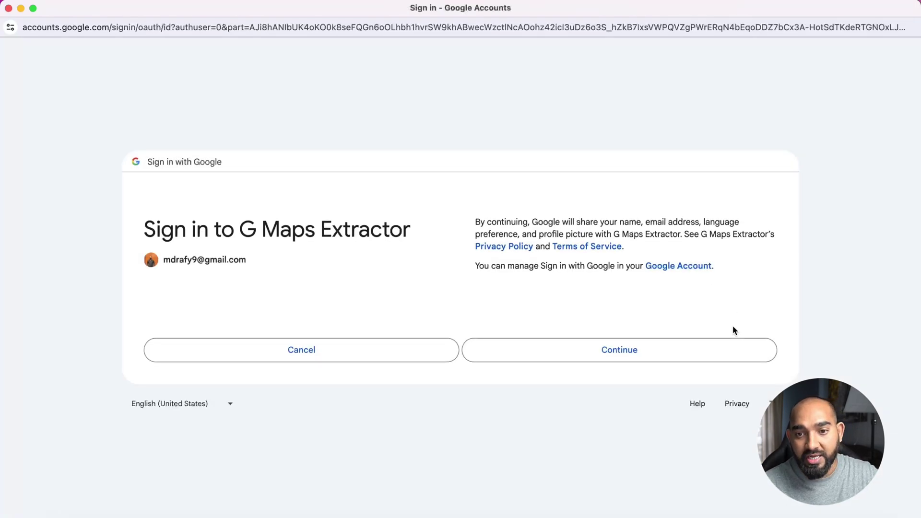
click(604, 359)
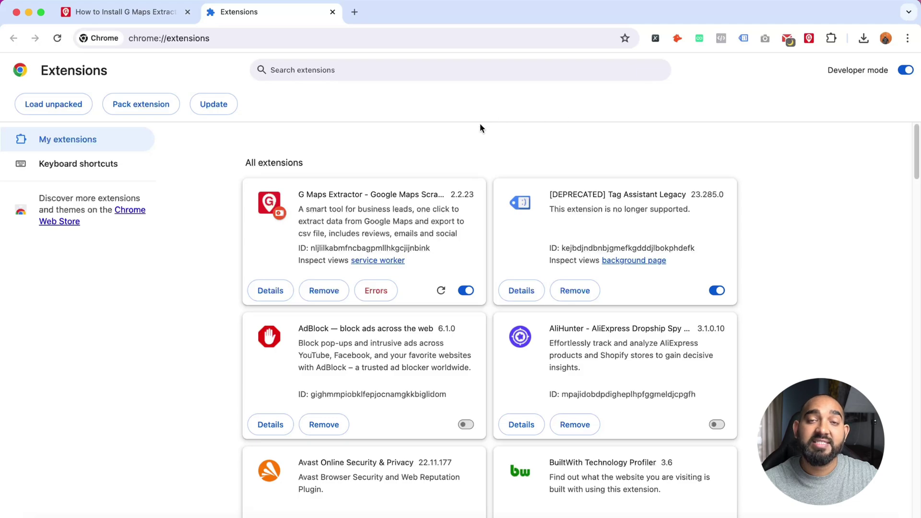
Close the Extensions tab and launch Google Maps in a new tab via the G Maps Extractor panel
click(332, 12)
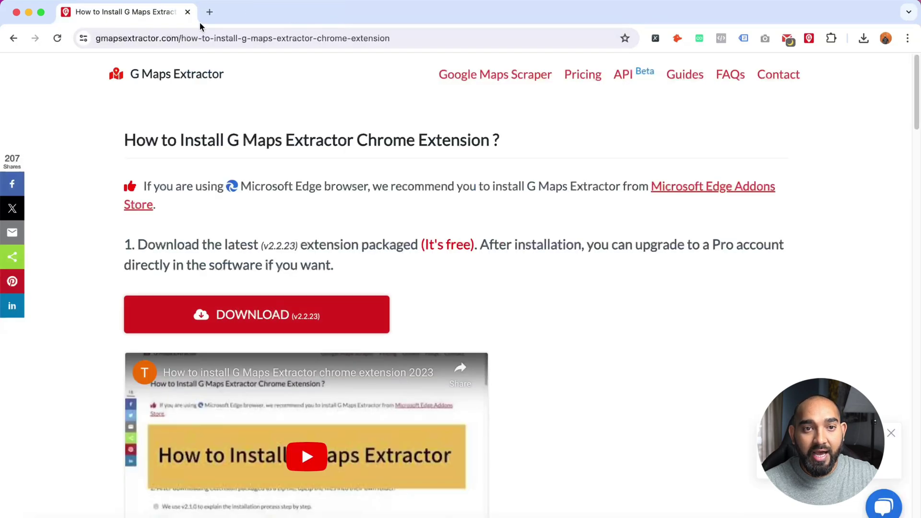
click(209, 12)
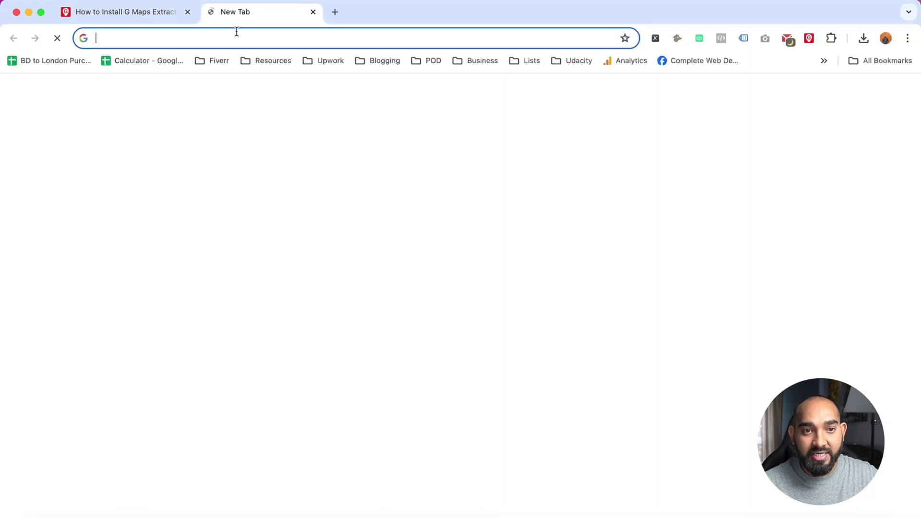
click(809, 39)
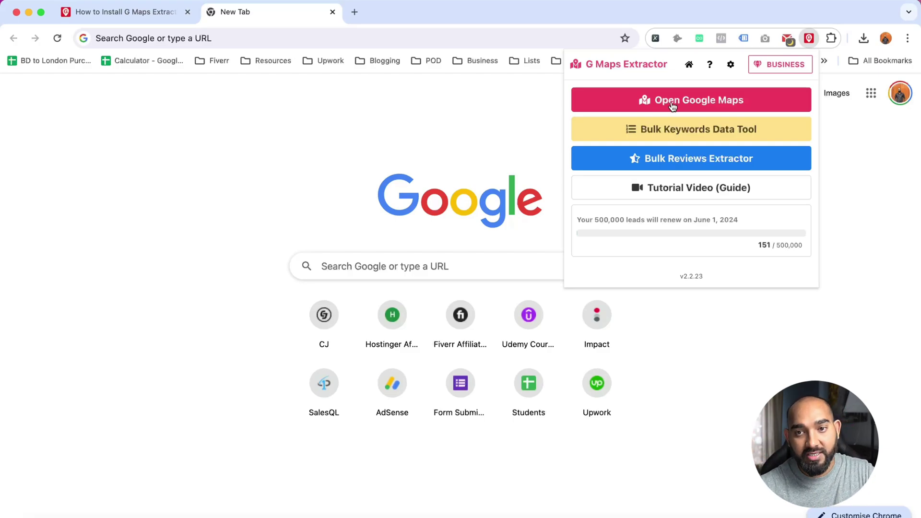
click(694, 108)
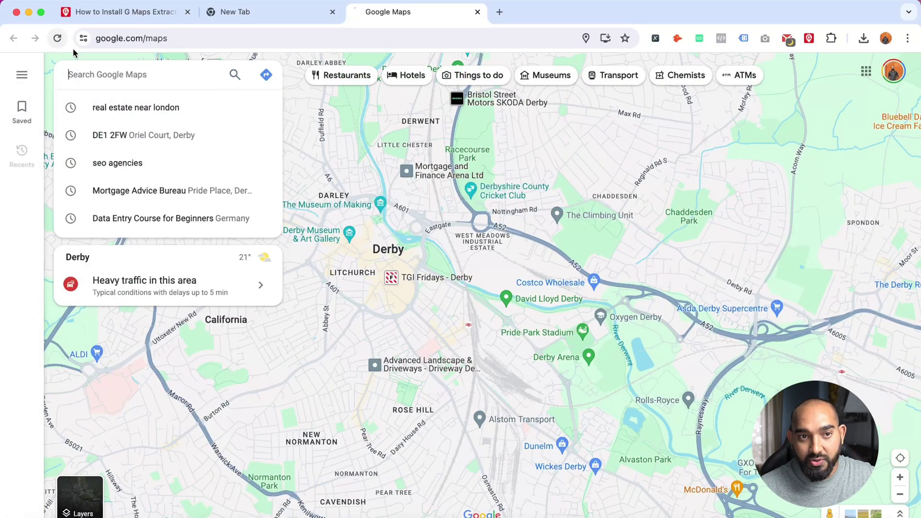
Reload Maps and search 'seo agency london', then skim the results list
click(57, 38)
click(150, 76)
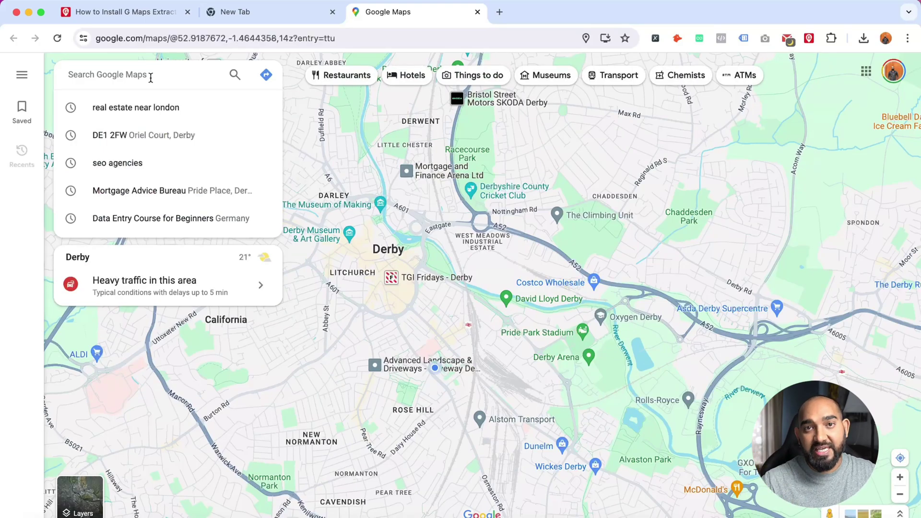
text(seo agency n)
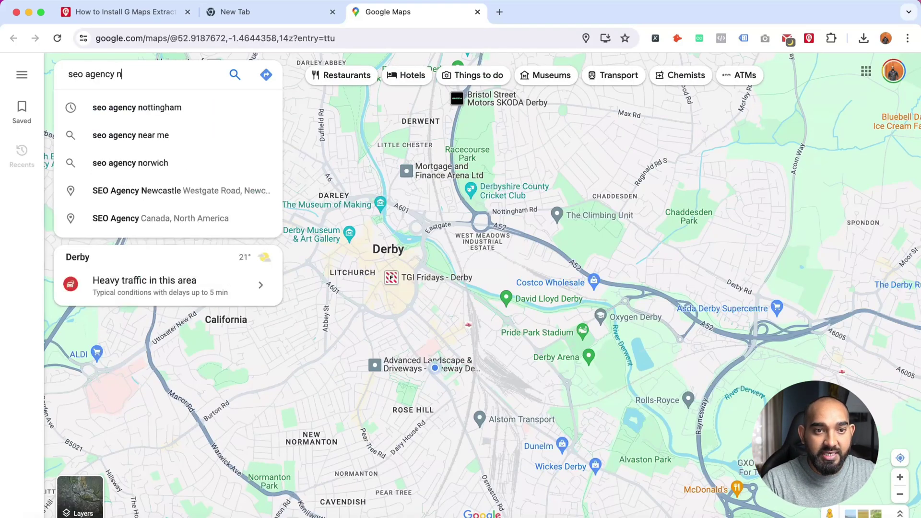
key(BackSpace)
text(london)
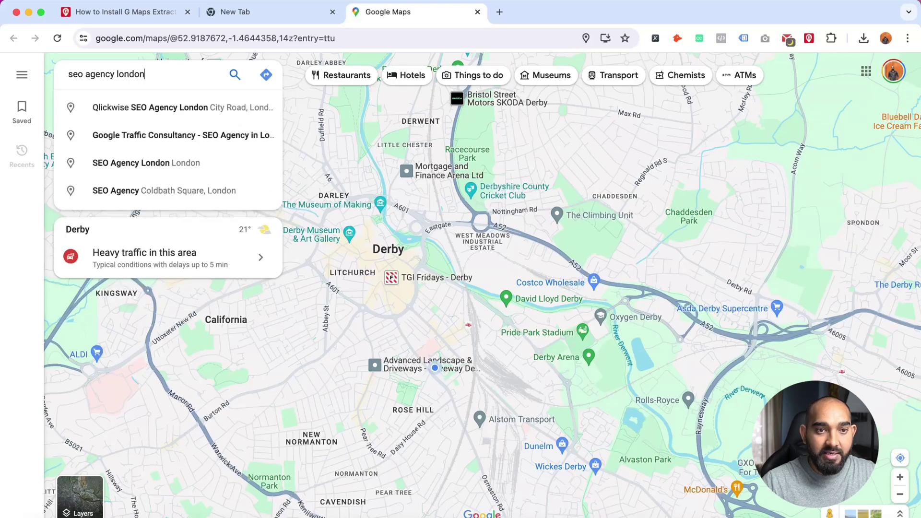
key(Return)
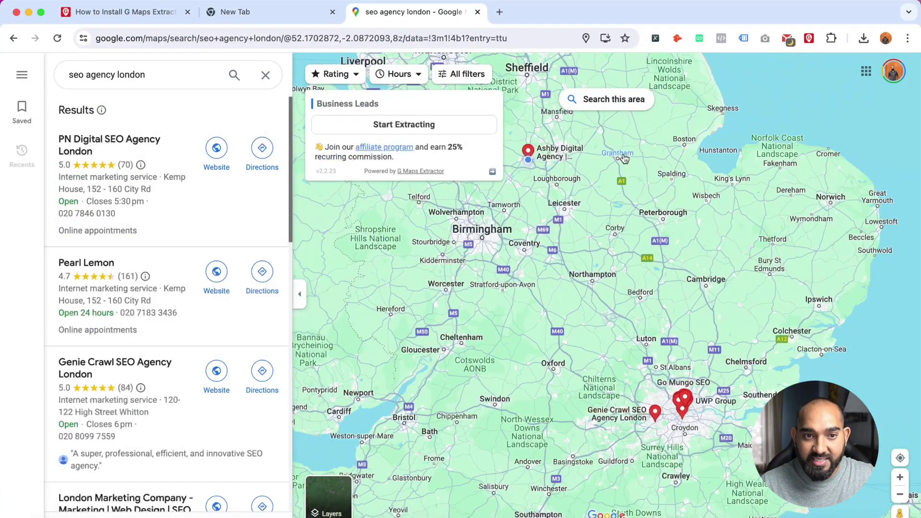
scroll(254, 241, down, 20)
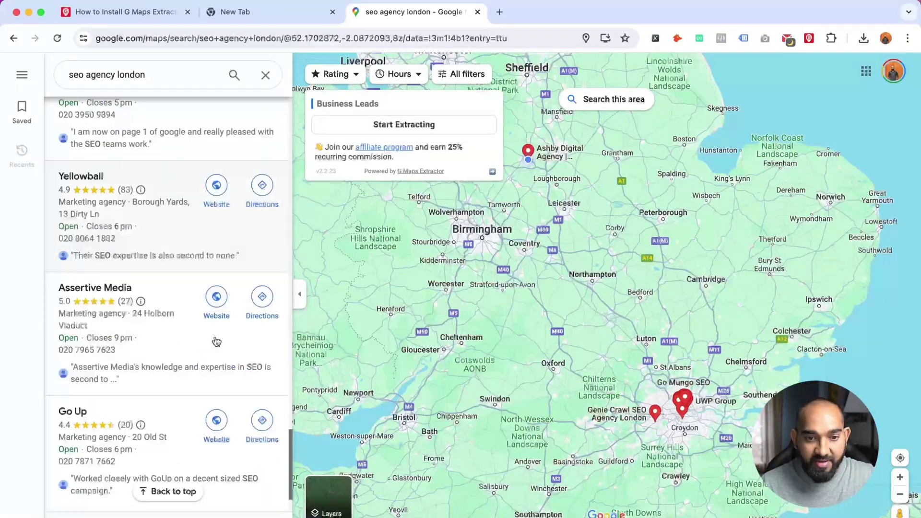
scroll(216, 335, up, 20)
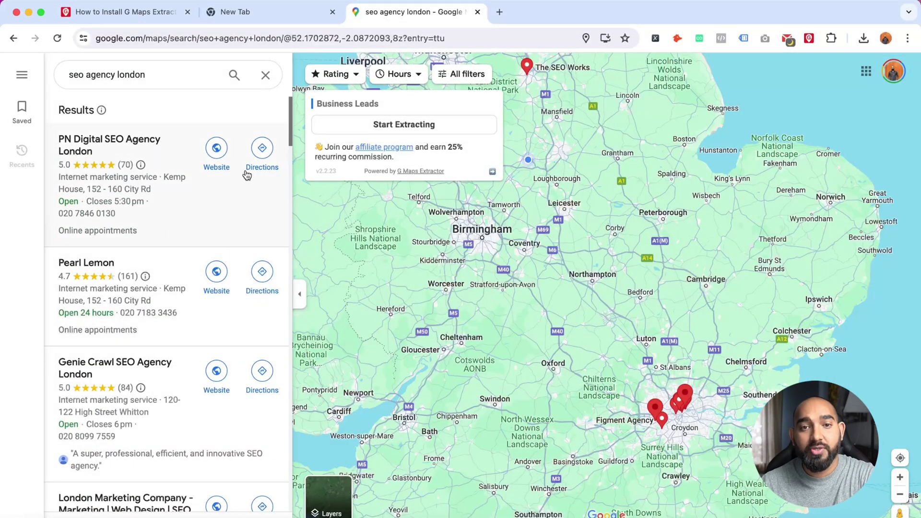
Run Start Extracting on the results until the Export Detailed List shows 120 leads
click(396, 125)
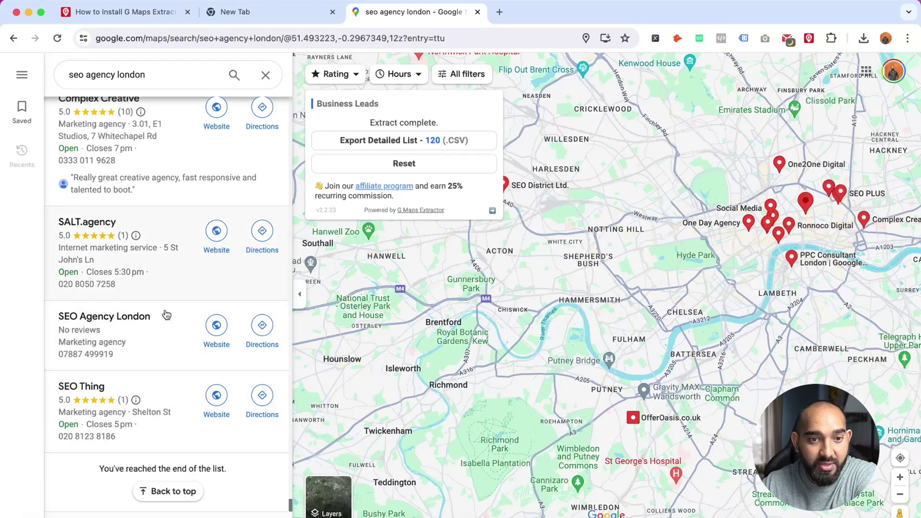
scroll(165, 288, up, 8)
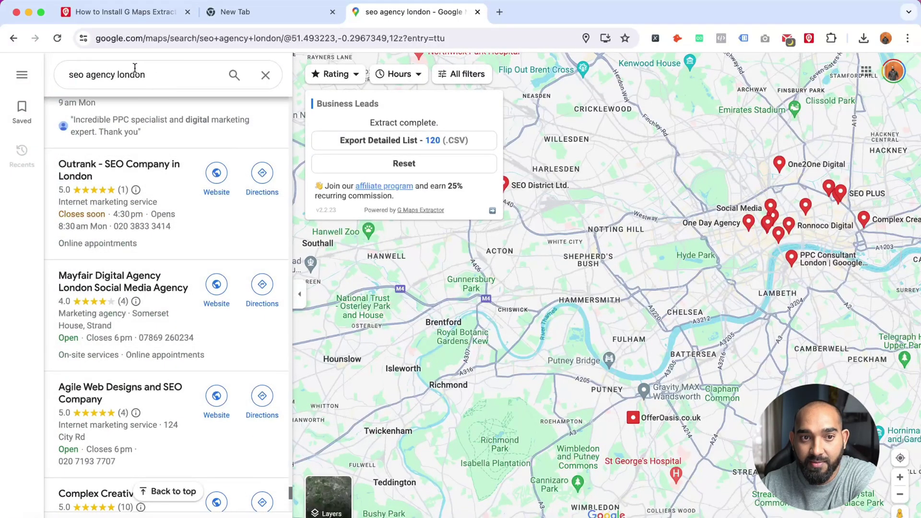
Export the 120-lead CSV, then open G-Maps-Extractor-120-seo+agency+london-2024-05-17.csv in Excel from Finder
click(435, 146)
key(Return)
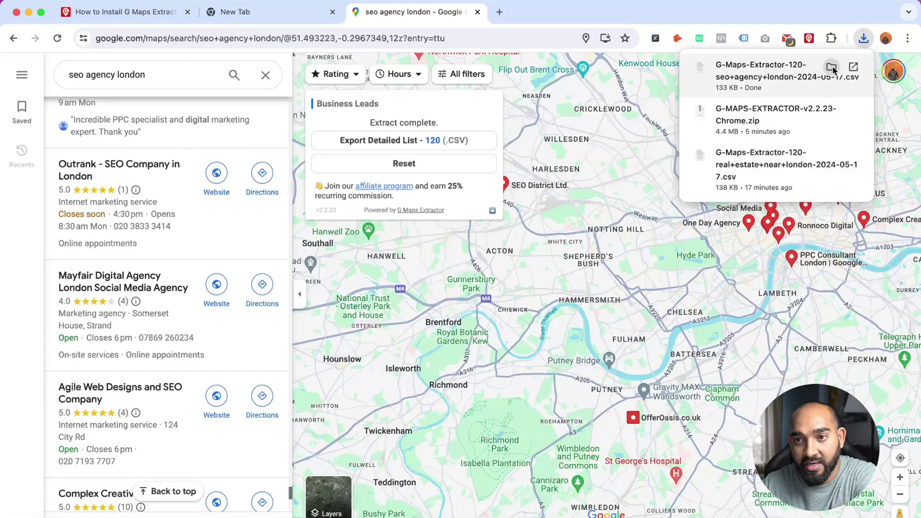
click(832, 68)
right_click(360, 157)
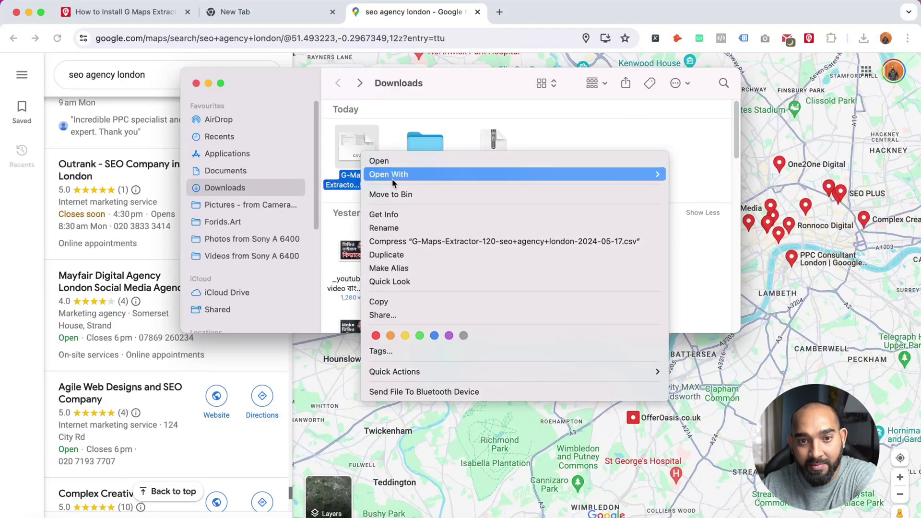
mouse_move(503, 179)
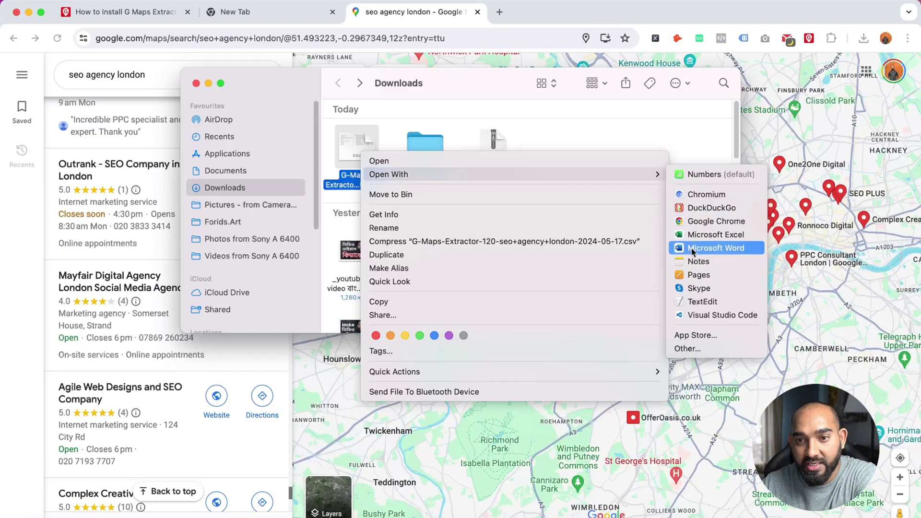
click(705, 237)
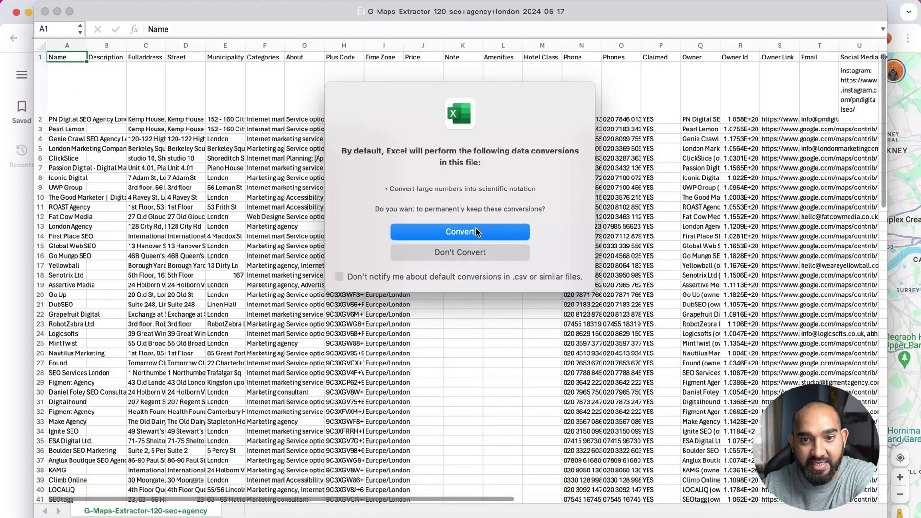
Convert the imported CSV and widen columns A (Name), P (Claimed) and N (Phone)
click(477, 233)
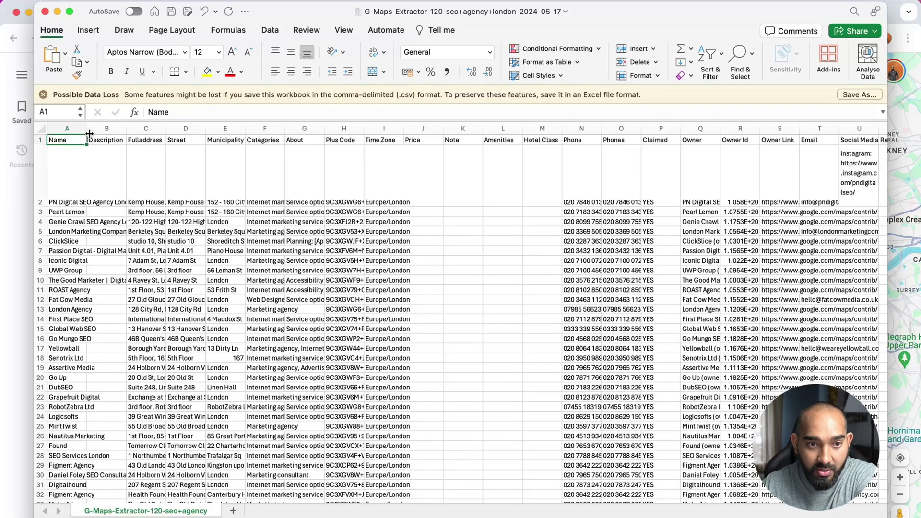
drag(86, 129, 130, 128)
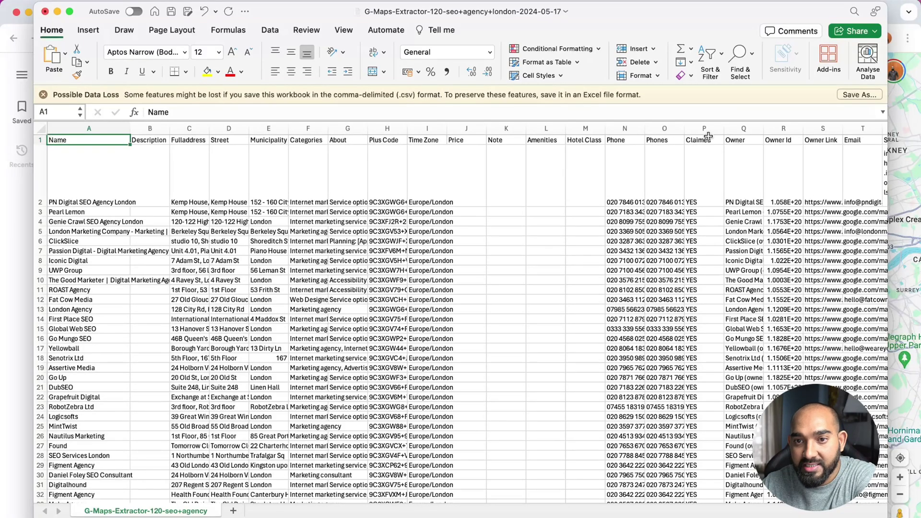
drag(724, 128, 789, 128)
click(717, 196)
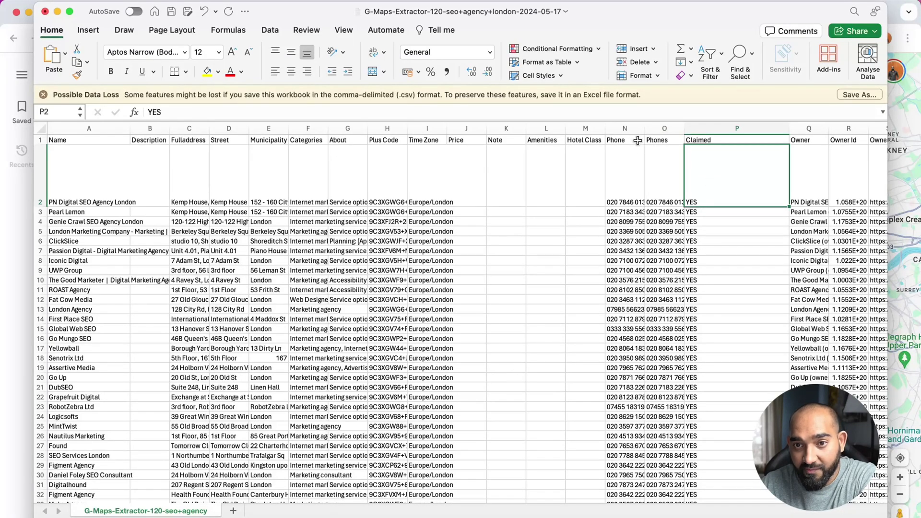
drag(644, 129, 667, 129)
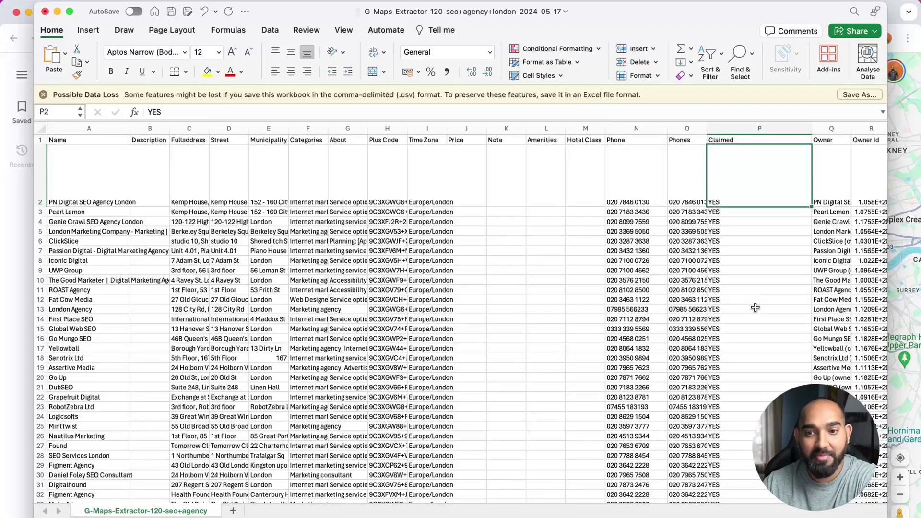
Scroll through the lead rows, checking the Claimed values in cells P42 and P2
scroll(754, 306, down, 4)
scroll(748, 353, down, 3)
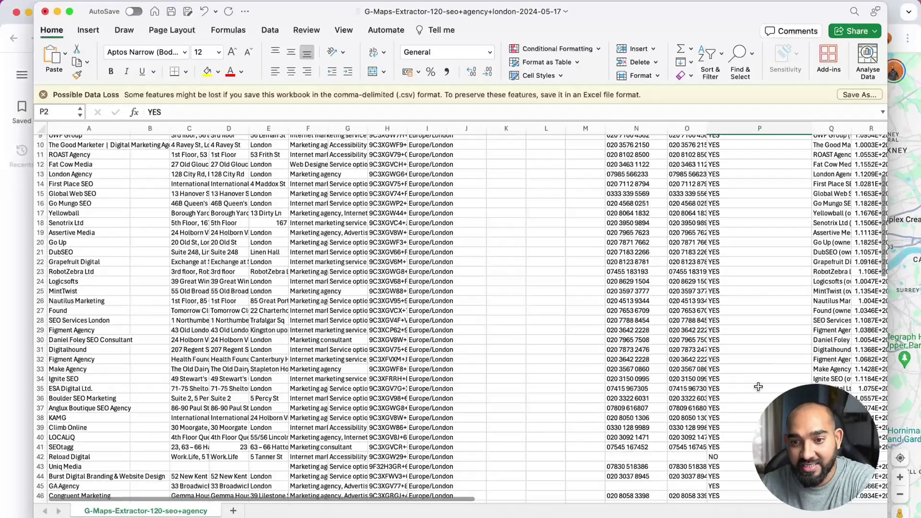
click(741, 402)
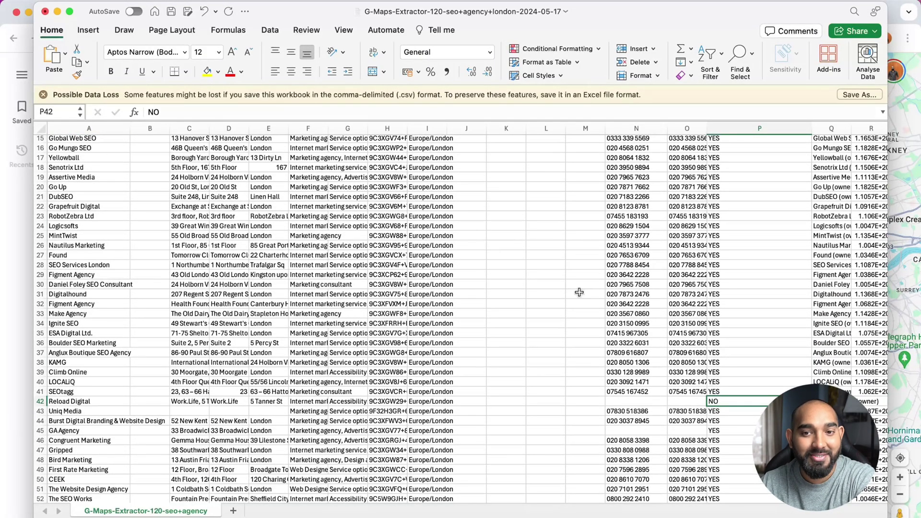
scroll(734, 254, up, 6)
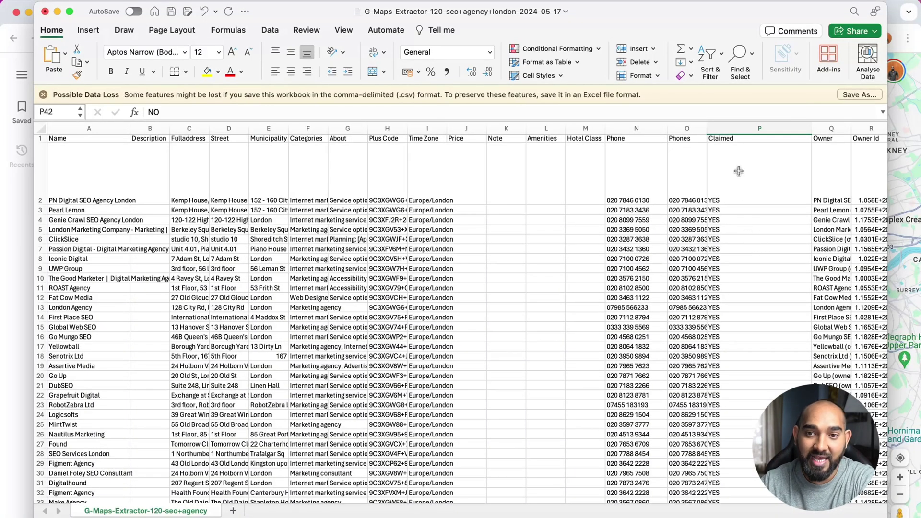
scroll(738, 171, down, 2)
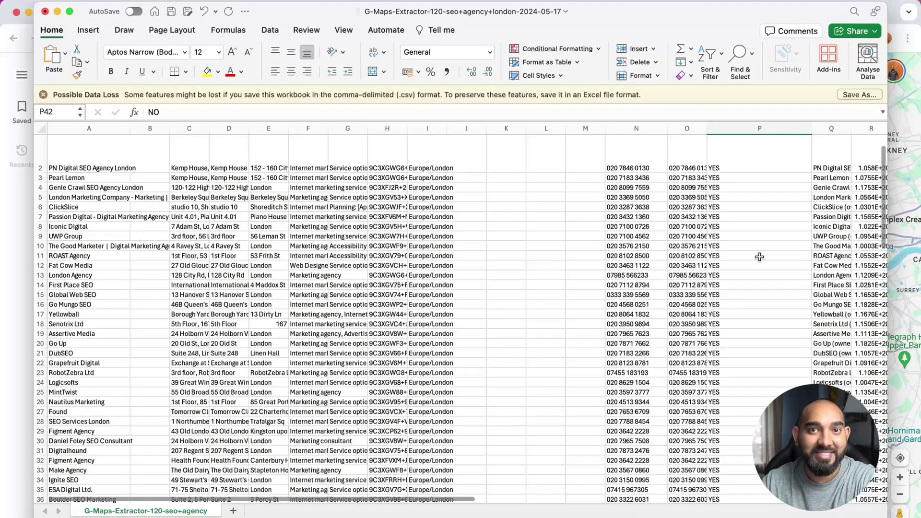
scroll(760, 256, down, 3)
scroll(742, 266, up, 5)
click(751, 181)
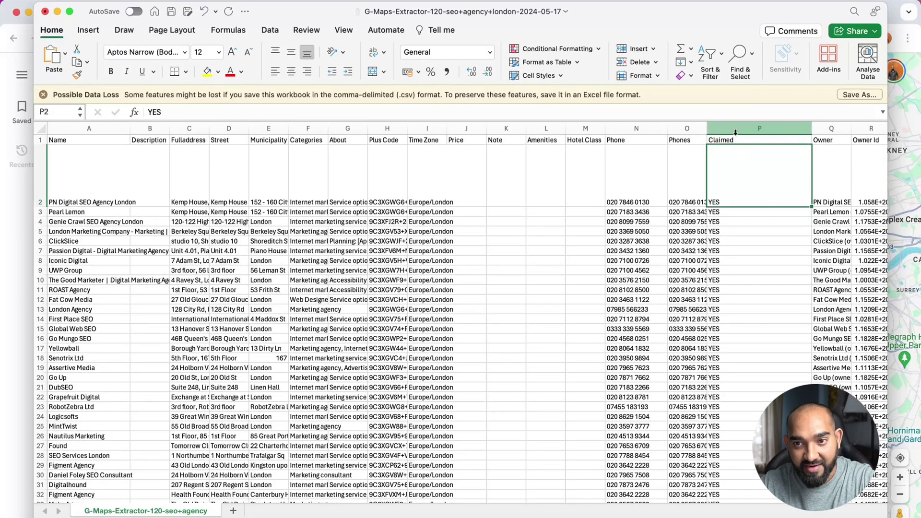
Widen column T so the Instagram link in Social Medias fits on one line
key(Right)
key(Right)
key(Right)
key(Right)
key(Right)
key(Right)
key(Right)
key(Right)
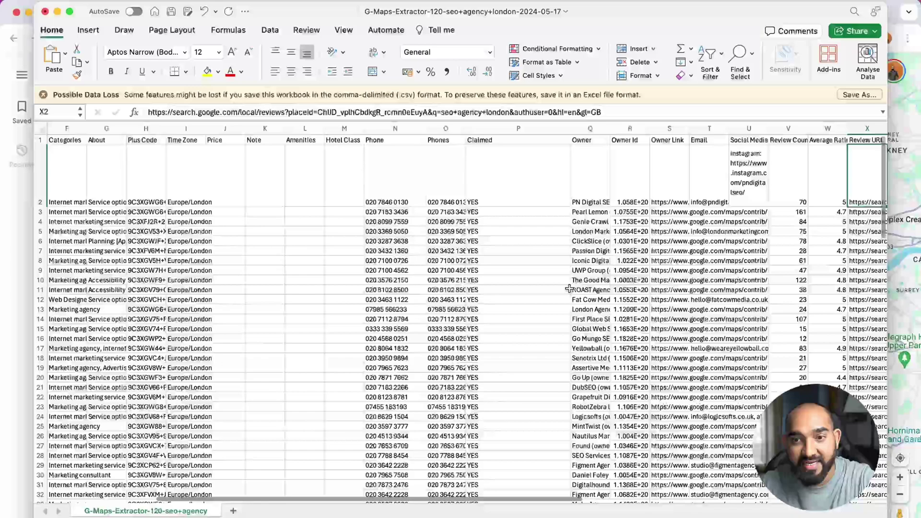
key(Right)
drag(689, 130, 818, 135)
click(705, 128)
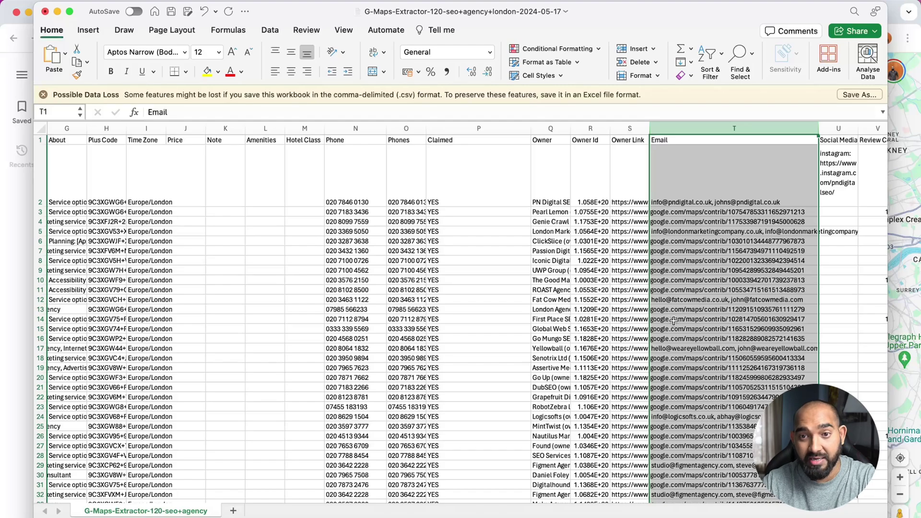
Widen the next header column and scan the headers across to Place Id
key(Right)
key(Right)
key(Right)
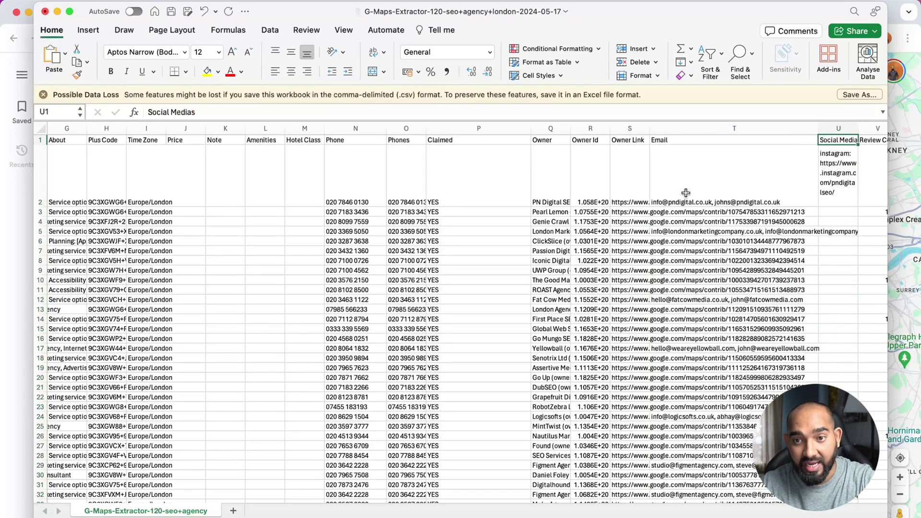
key(Right)
key(Right)
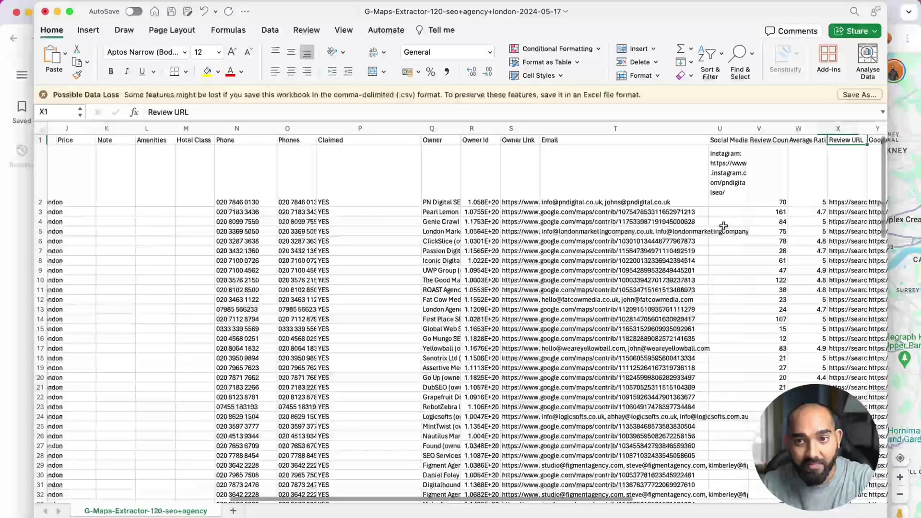
drag(699, 128, 810, 128)
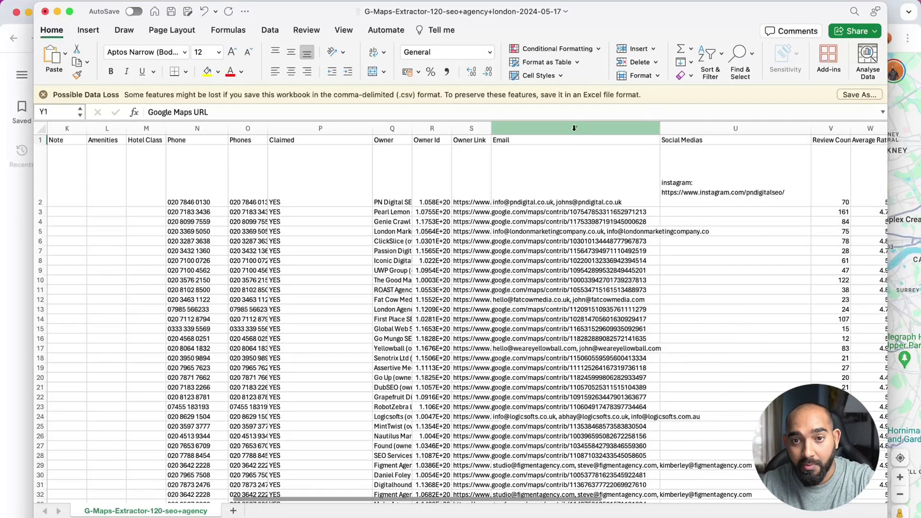
click(549, 129)
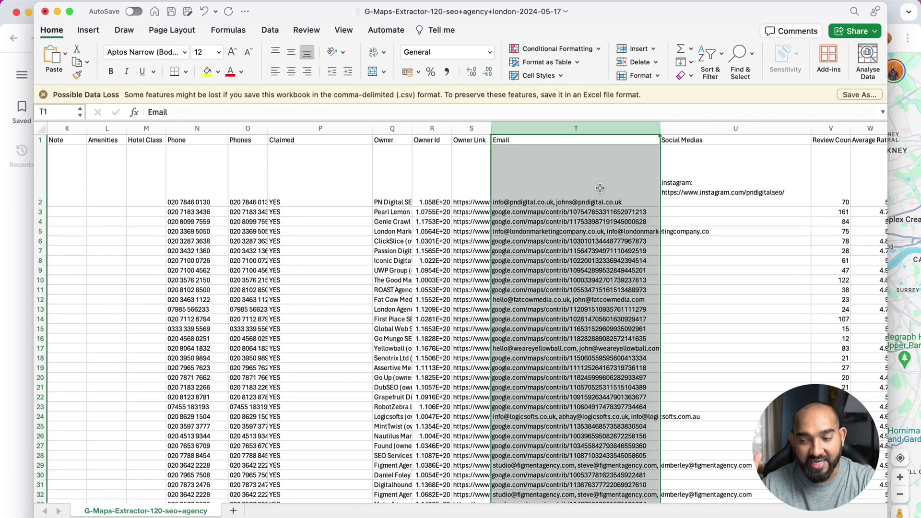
key(Right)
key(Right)
key(Right)
key(Right)
key(Right)
key(Right)
key(Right)
key(Right)
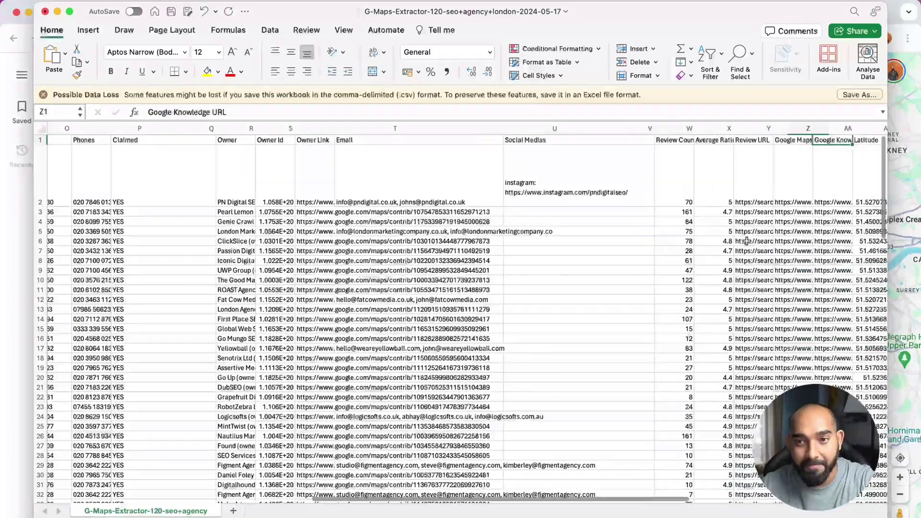
key(Right)
key(Right)
key(Right)
key(Right)
key(Right)
key(Right)
key(Right)
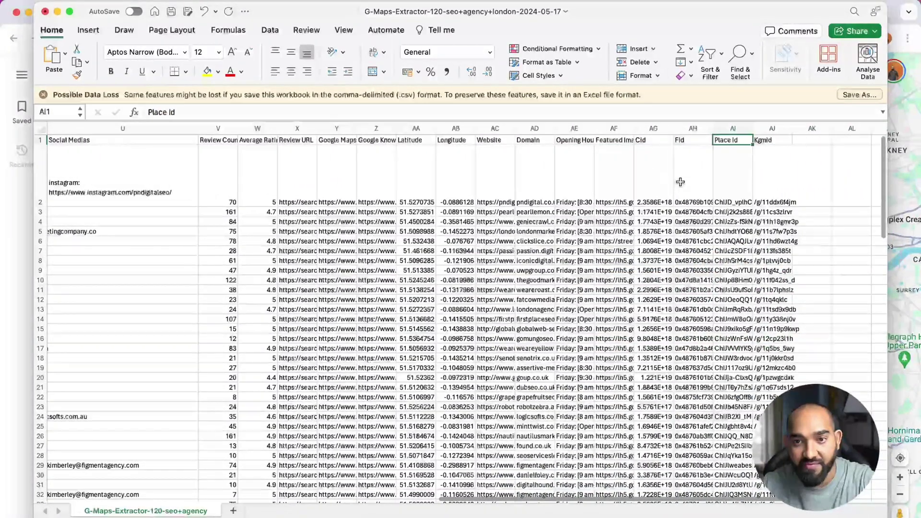
Widen Domain column AD to about 20 so domains like londonmarketingcompany.co.uk show fully
drag(552, 131, 755, 130)
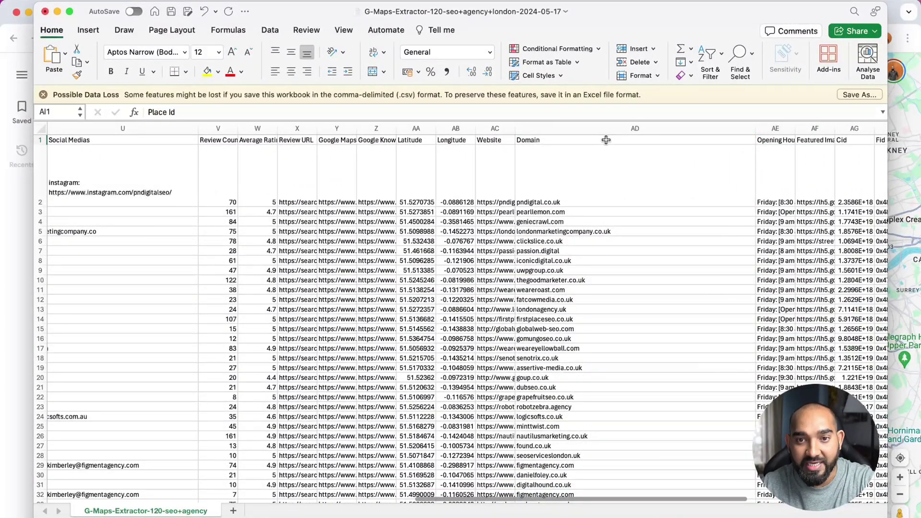
drag(609, 202, 607, 486)
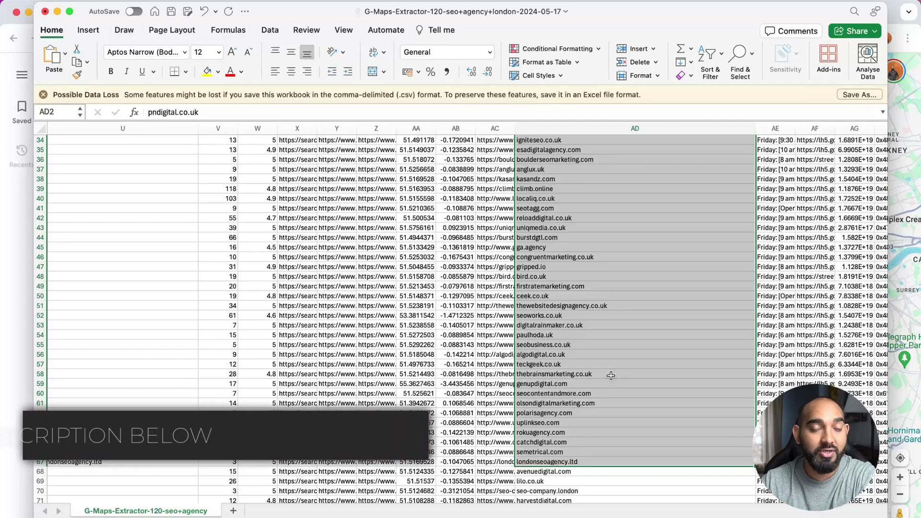
scroll(611, 375, up, 10)
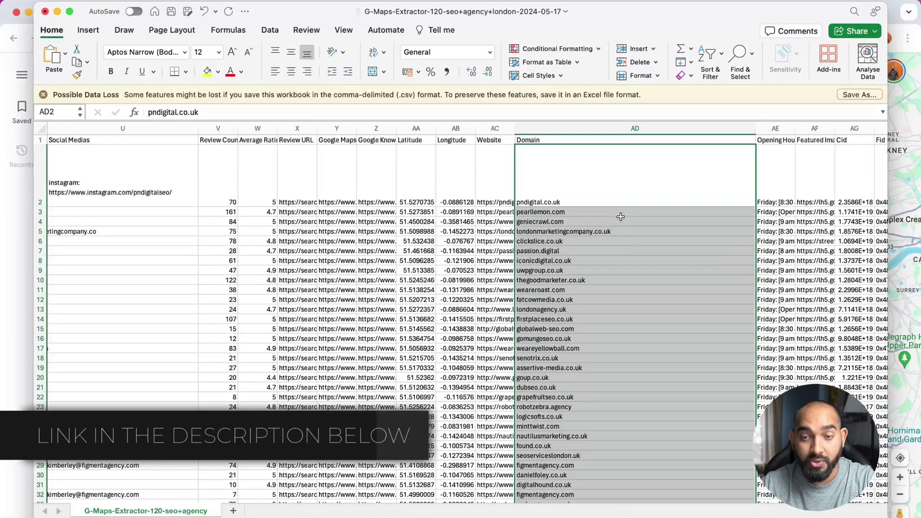
scroll(603, 210, right, 2)
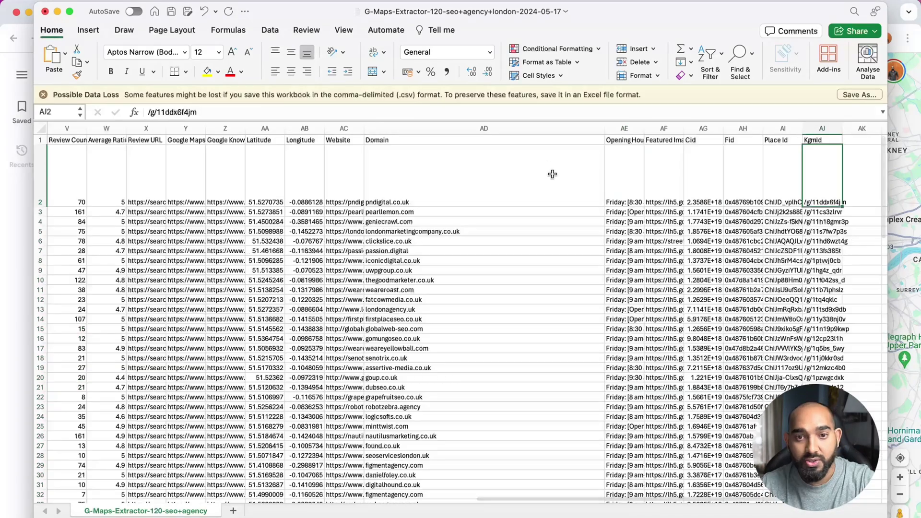
Review the header columns from Domain back to Phone, selecting the Claimed column
click(434, 128)
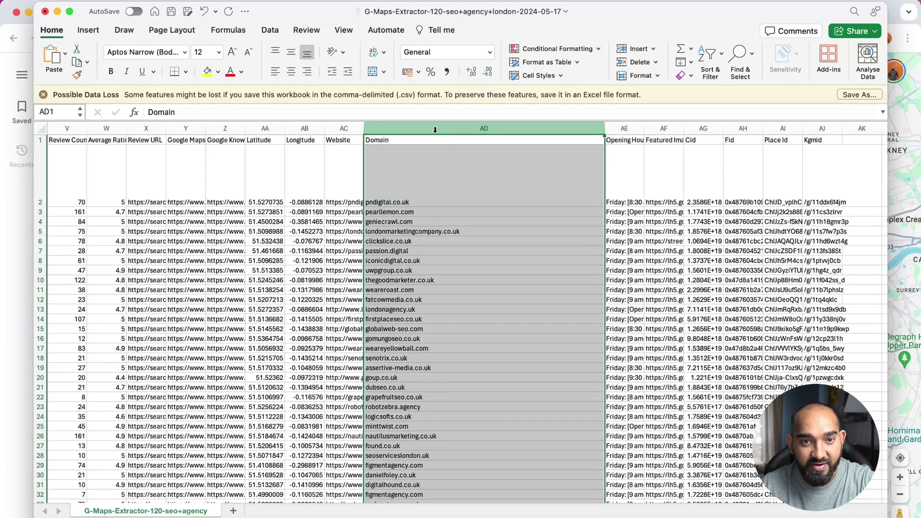
key(Left)
key(Left)
key(Left)
key(Left)
key(Left)
key(Left)
key(Left)
key(Left)
key(Left)
key(Left)
key(Left)
key(Left)
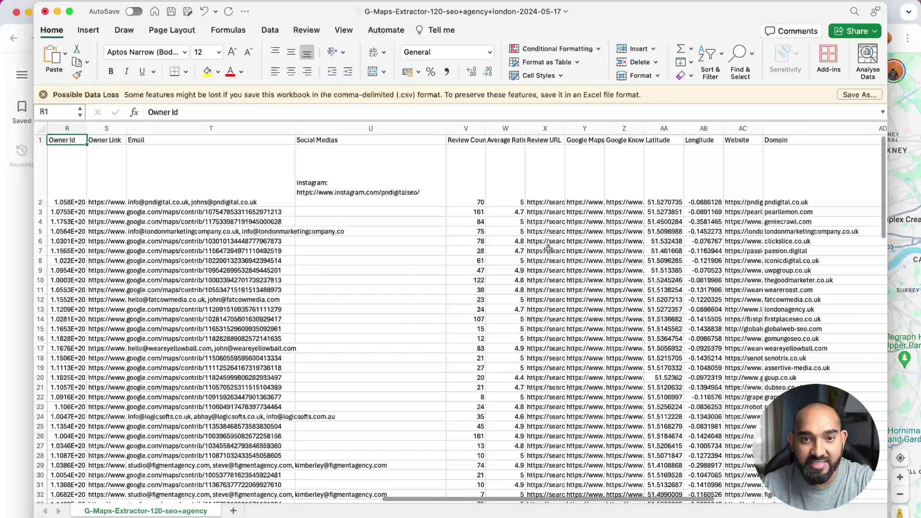
key(Left)
key(Left)
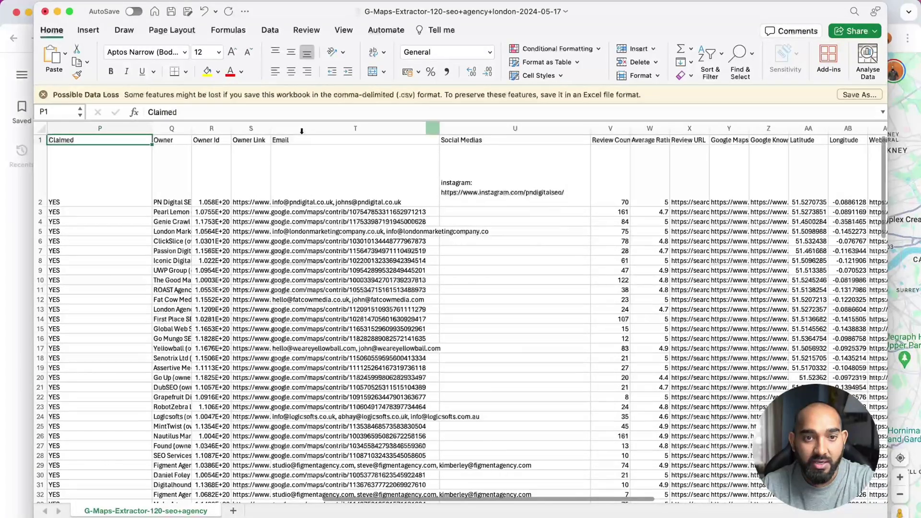
click(301, 128)
key(Left)
key(Left)
key(Left)
key(Left)
key(Left)
key(Left)
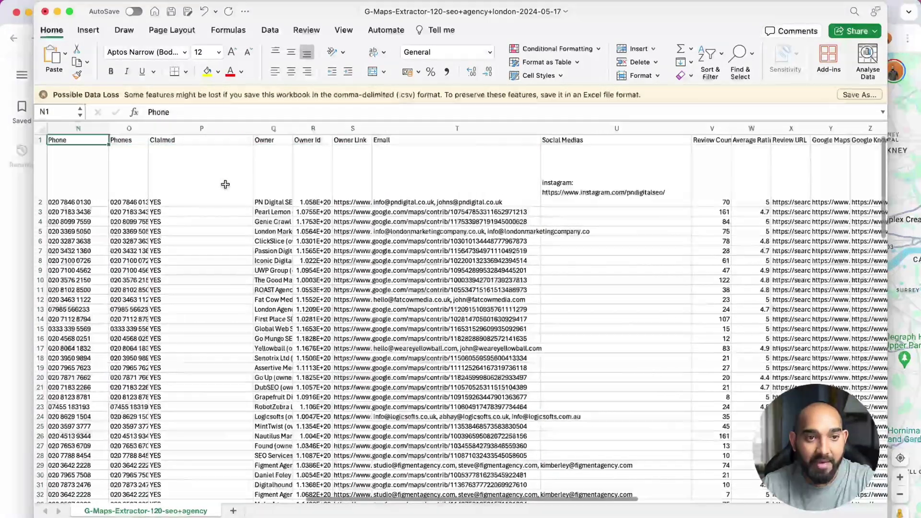
key(Right)
key(Right)
key(ctrl+space)
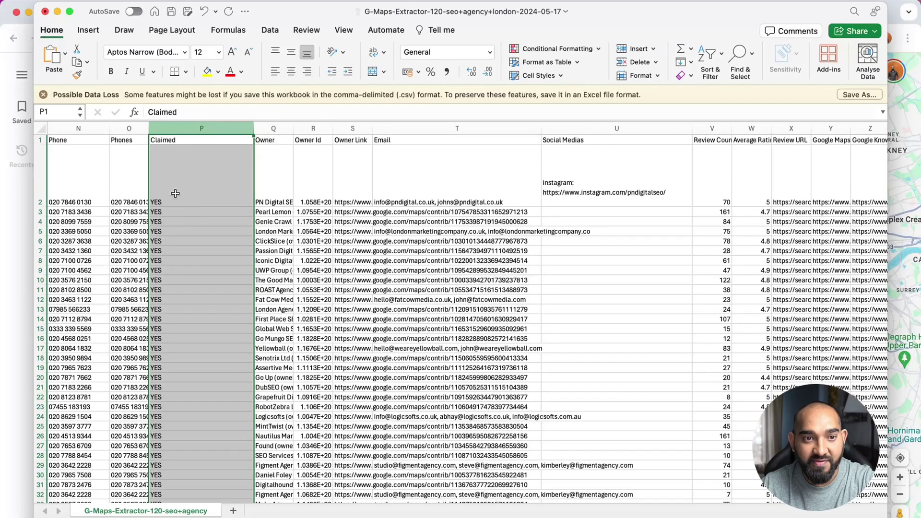
key(Left)
key(Left)
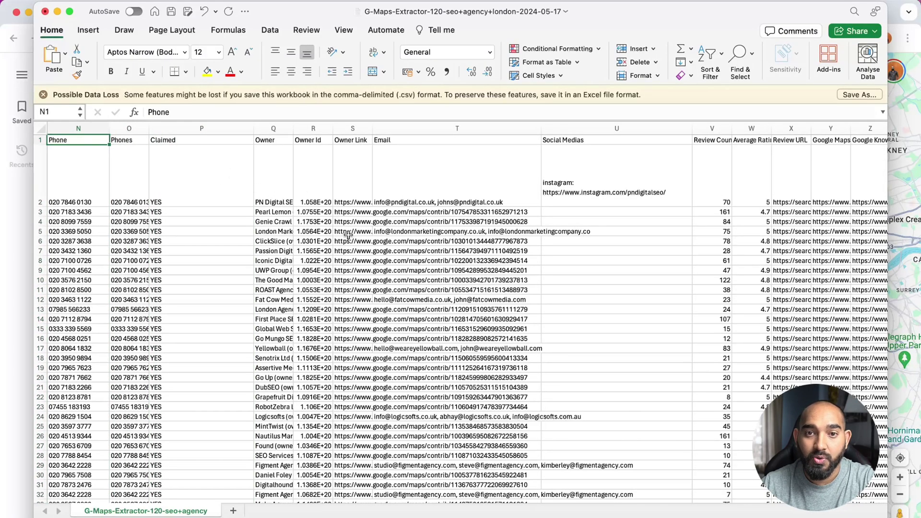
Check the last lead, SEO Thing in row 121, across to its opening hours in column AE
scroll(349, 235, down, 10)
scroll(223, 505, left, 5)
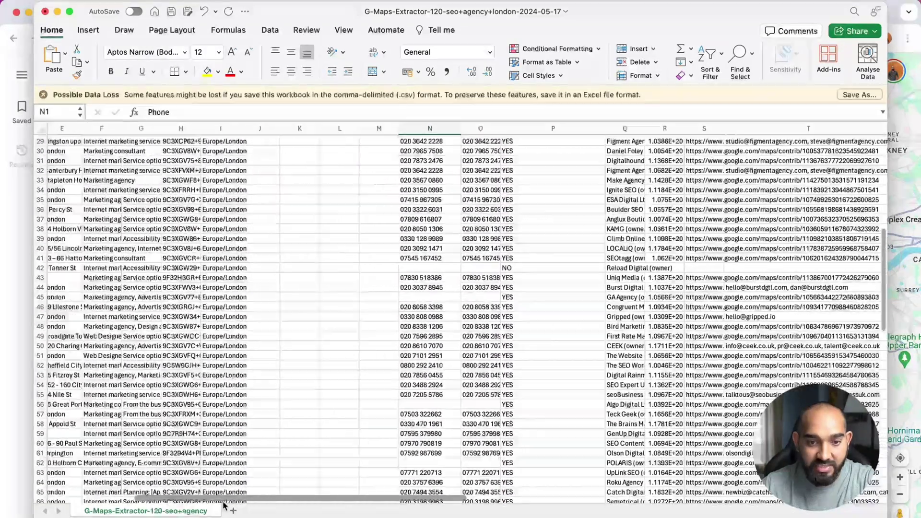
scroll(223, 505, left, 5)
scroll(240, 397, down, 20)
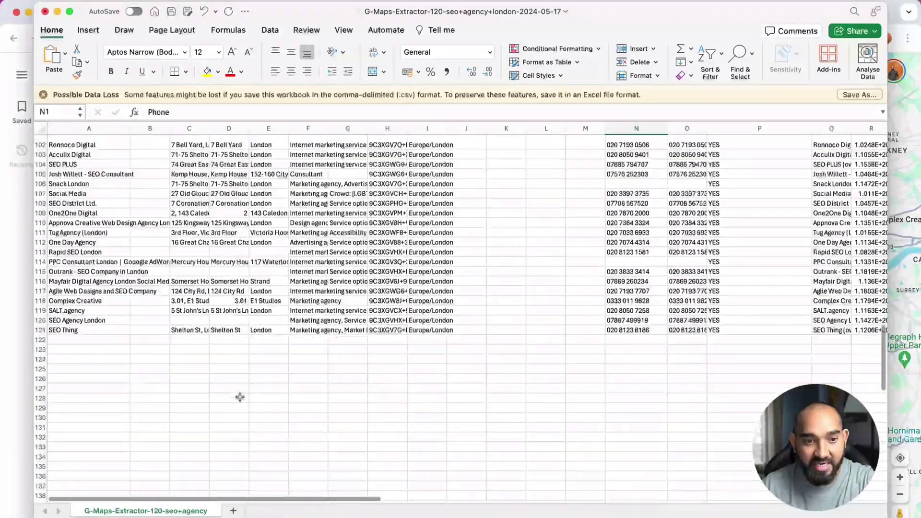
scroll(240, 397, down, 5)
click(101, 188)
key(Right)
key(Right)
key(Right)
key(Right)
key(Right)
key(Right)
key(Right)
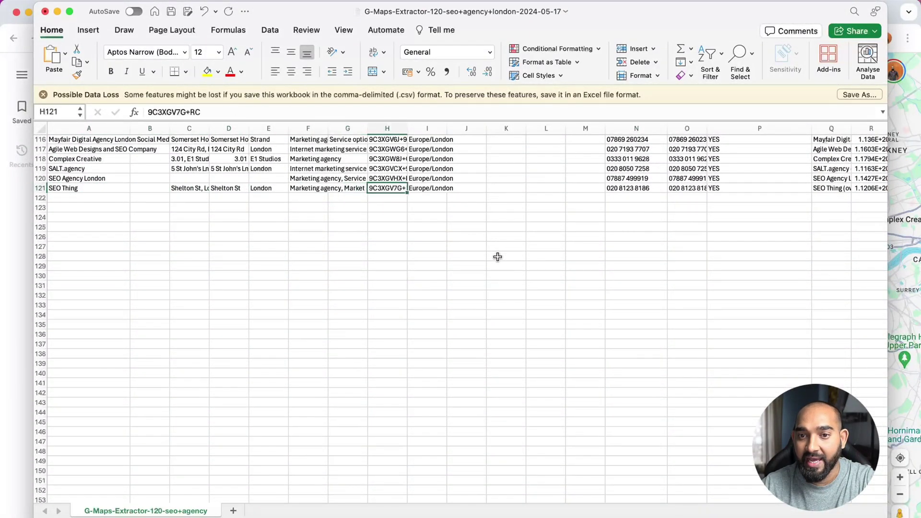
key(Right)
key(Right)
key(Right)
key(Right)
key(Right)
key(Right)
key(Right)
key(Right)
key(Right)
key(Right)
key(Right)
key(Right)
key(Right)
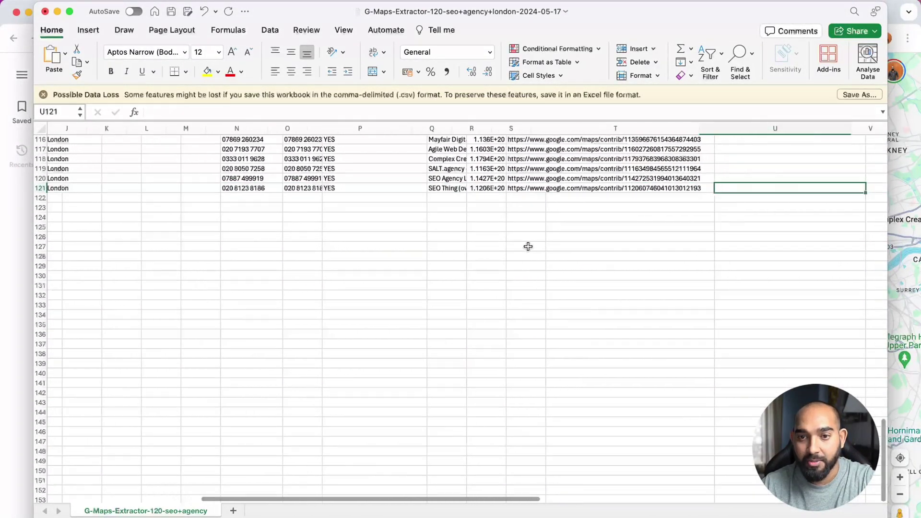
key(Right)
key(Right)
key(Right)
key(Right)
key(Right)
key(Right)
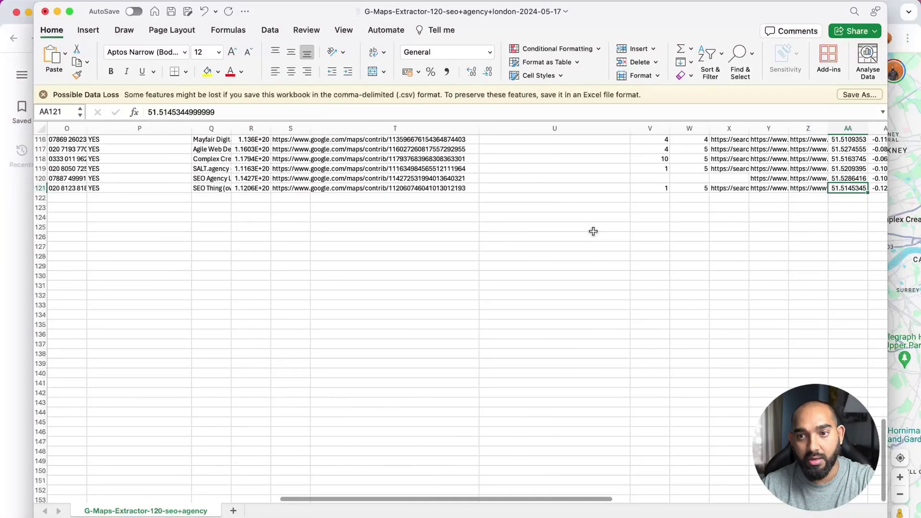
key(Right)
key(Right)
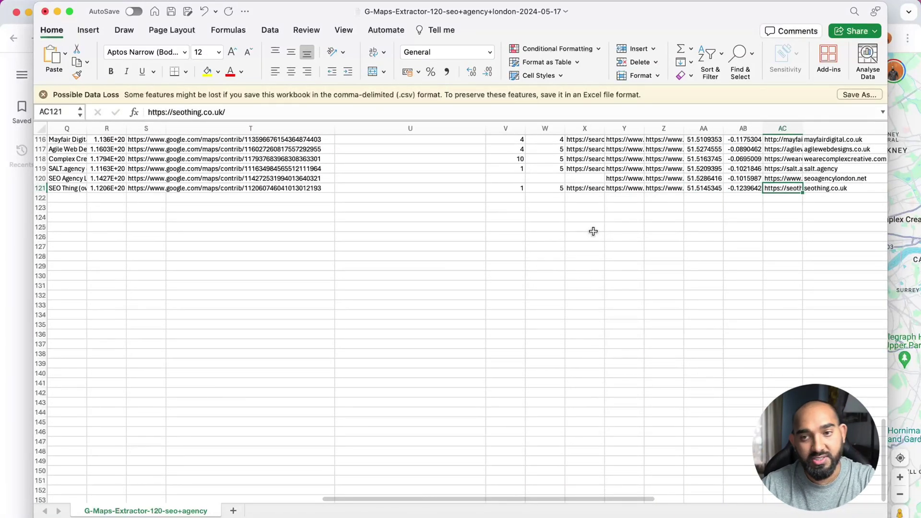
key(Right)
key(Right)
Close the workbook without saving changes
scroll(773, 197, up, 5)
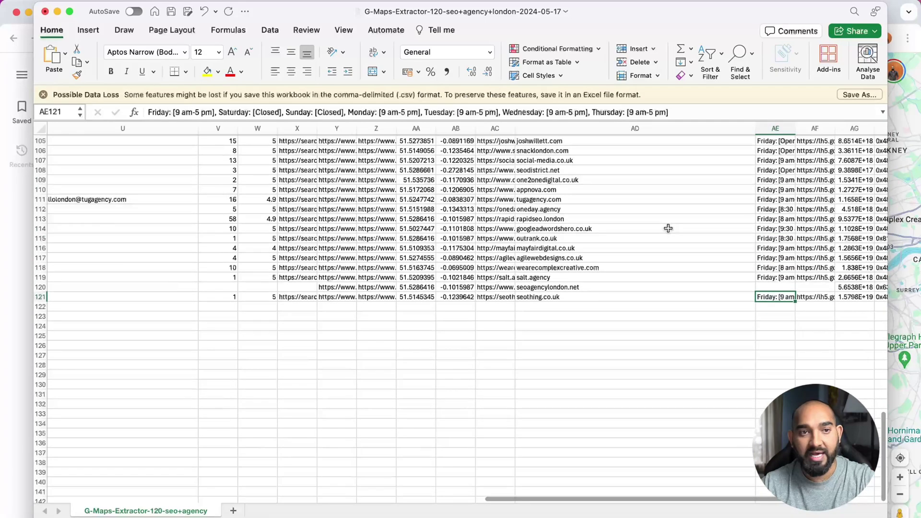
key(super+w)
click(478, 331)
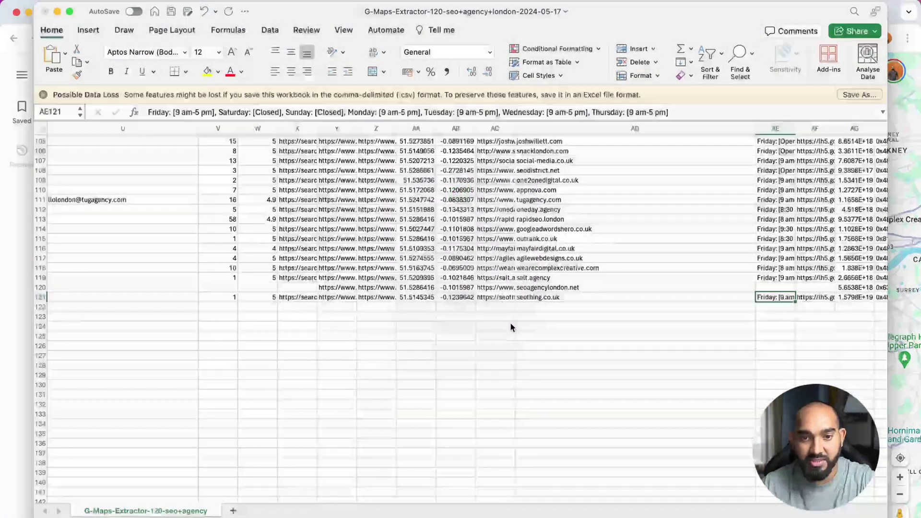